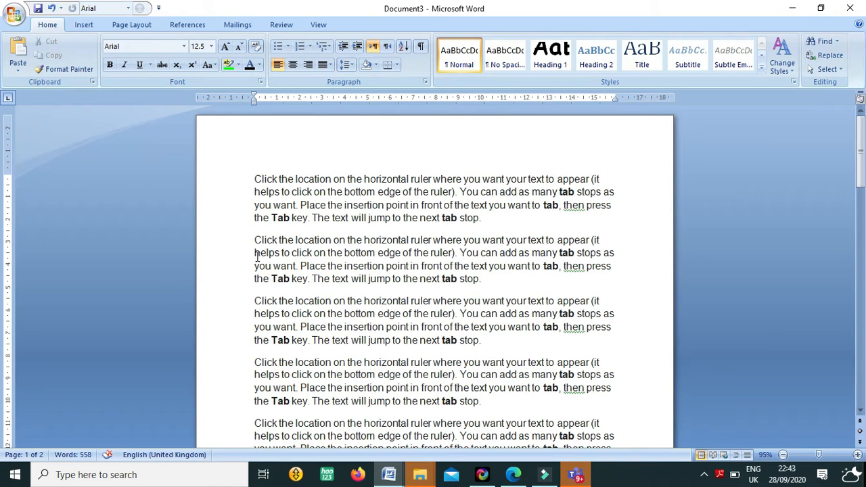
left_click_drag(249, 178, 590, 477)
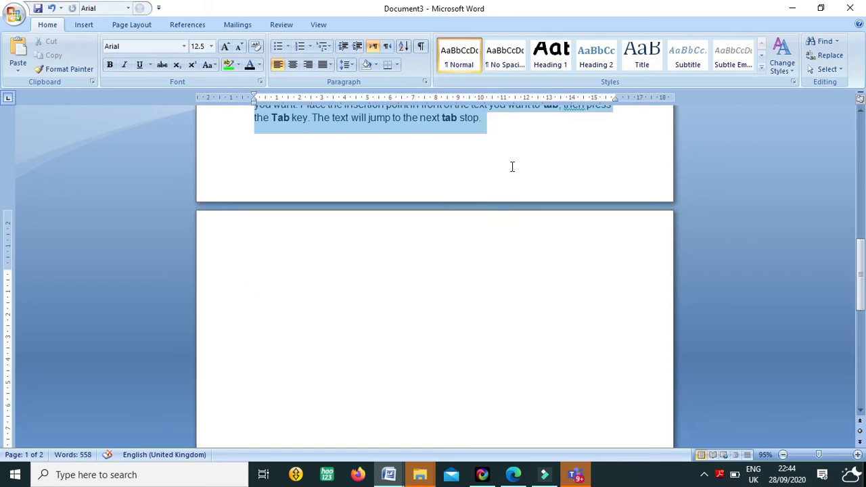
scroll(508, 183, "up", 15)
scroll(501, 192, "down", 2)
left_click(501, 192)
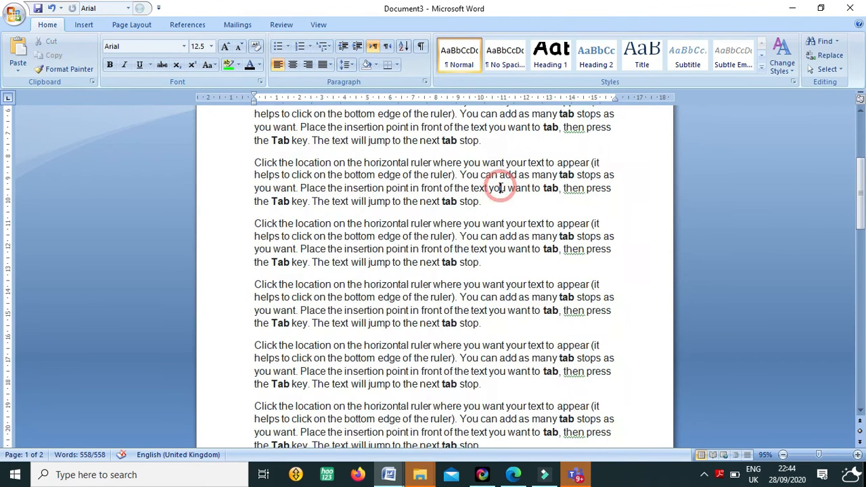
scroll(343, 168, "up", 2)
left_click_drag(254, 177, 479, 406)
left_click(479, 406)
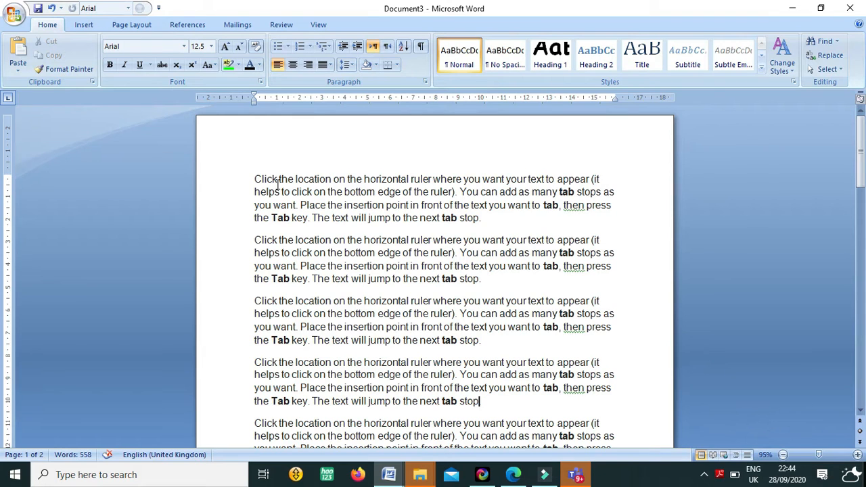
left_click(255, 181)
left_click_drag(250, 179, 520, 217)
left_click(486, 219)
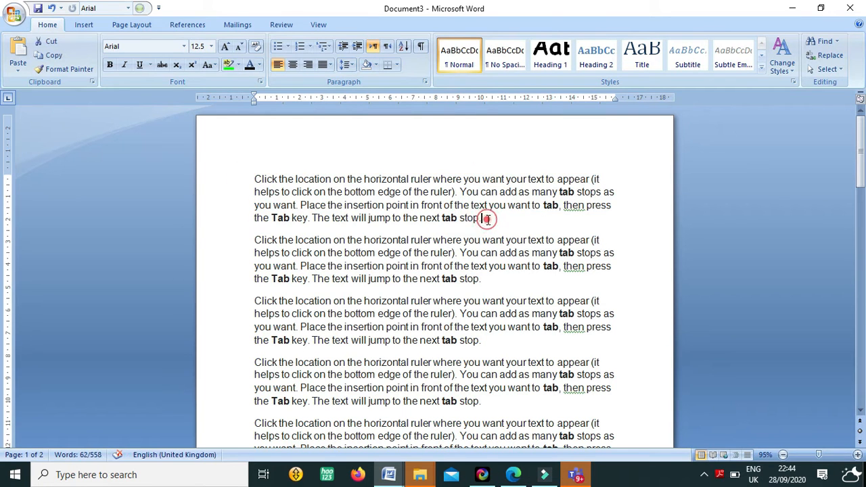
left_click_drag(242, 184, 460, 404)
scroll(371, 243, "up", 2)
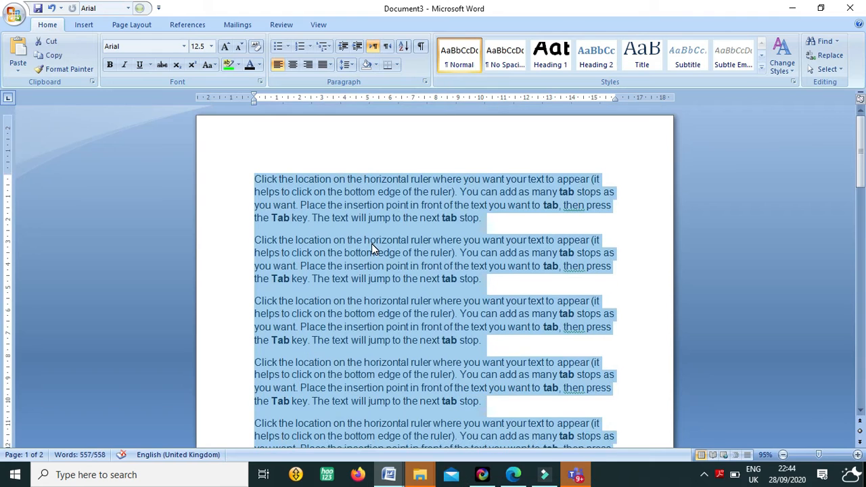
left_click(241, 183)
left_click(254, 178)
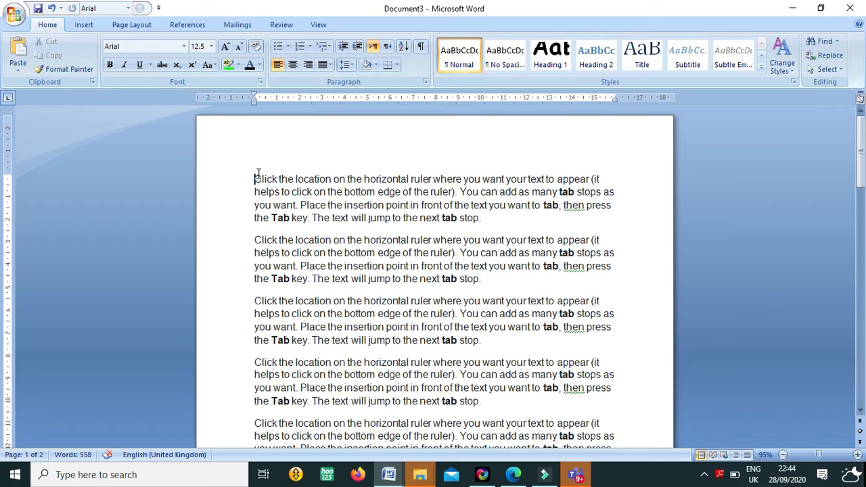
left_click_drag(254, 175, 609, 401)
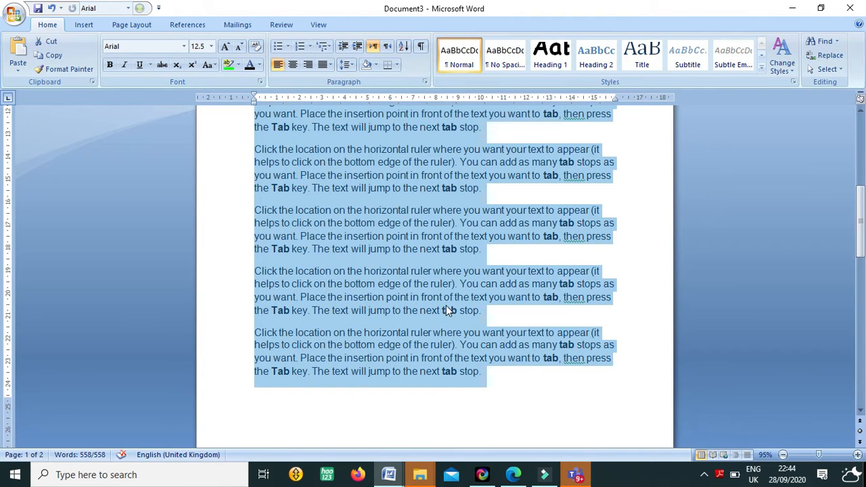
scroll(446, 304, "up", 10)
left_click(255, 175)
left_click_drag(255, 176, 593, 340)
left_click(586, 332)
scroll(582, 332, "up", 8)
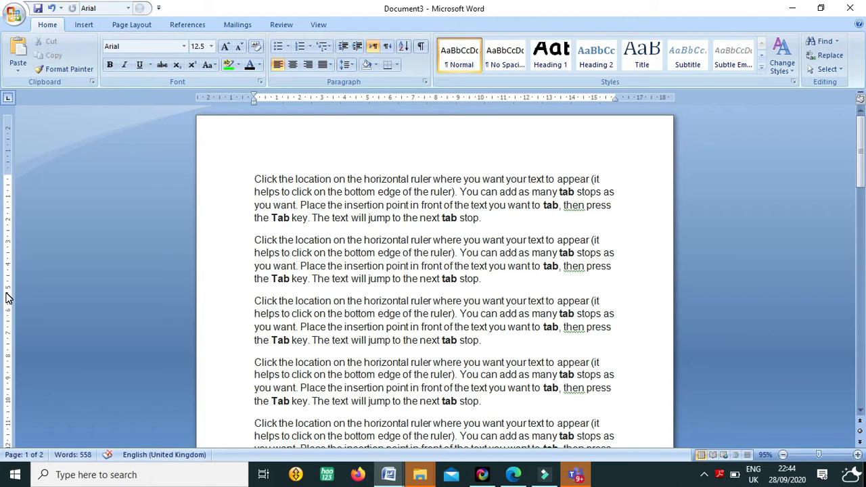
Step: Select the entire document text and lay it out in two columns
key("ctrl+a")
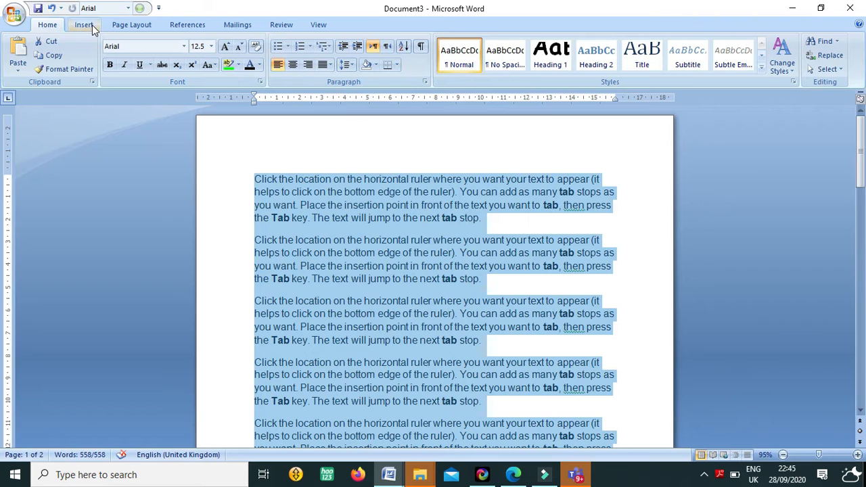
left_click(146, 29)
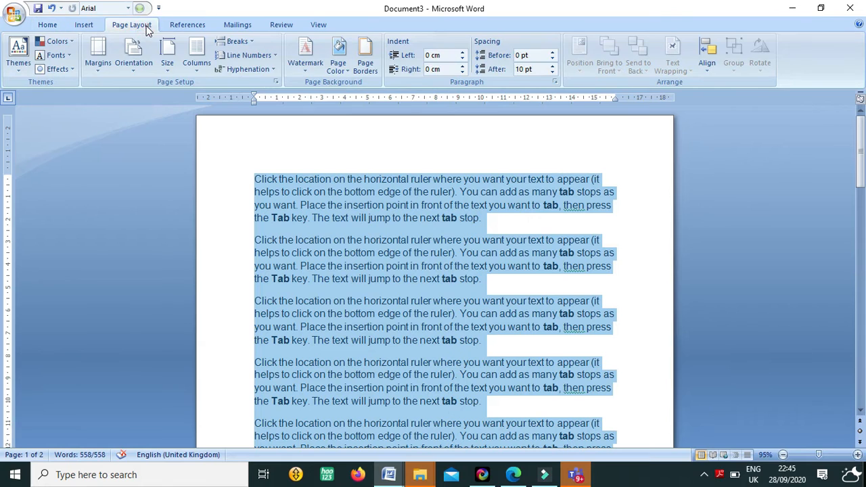
left_click(196, 62)
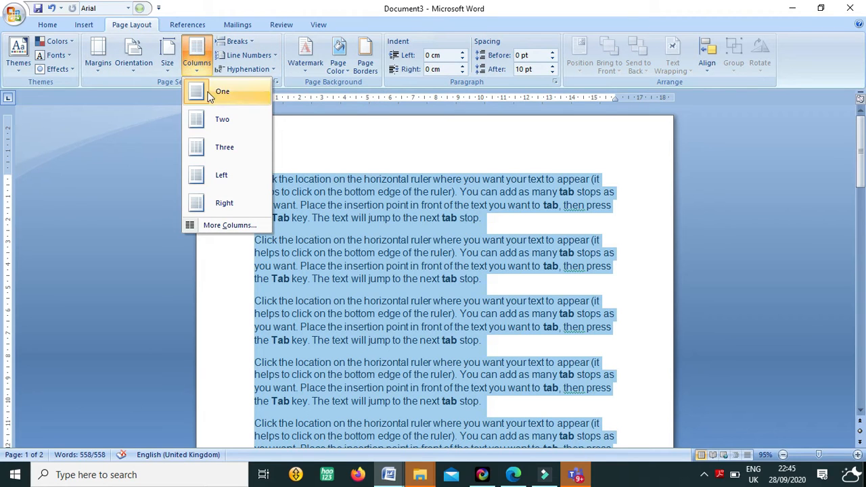
left_click(208, 126)
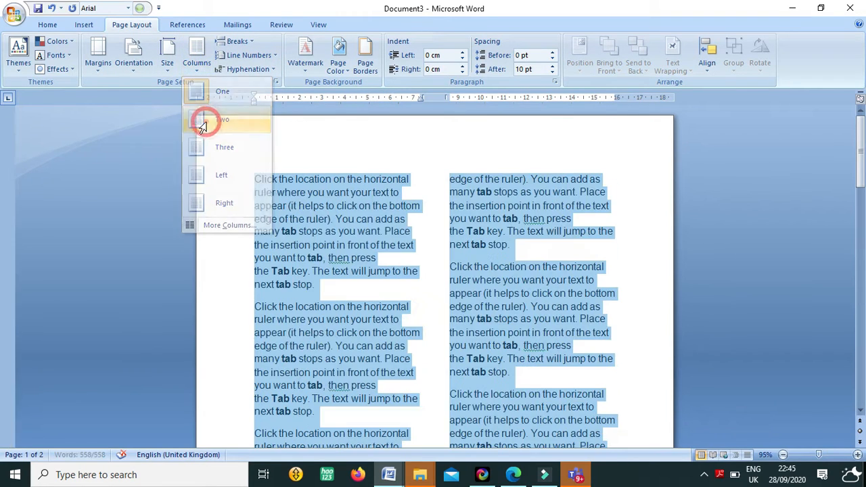
left_click(443, 268)
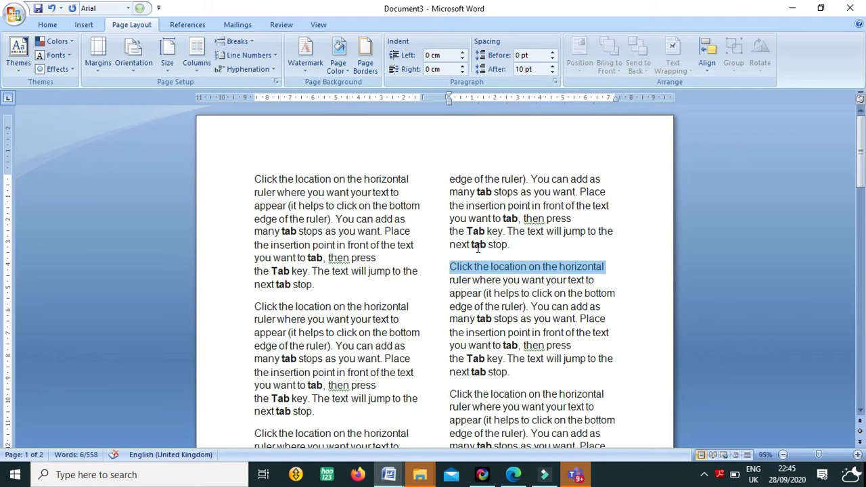
left_click_drag(259, 179, 435, 419)
left_click(450, 208)
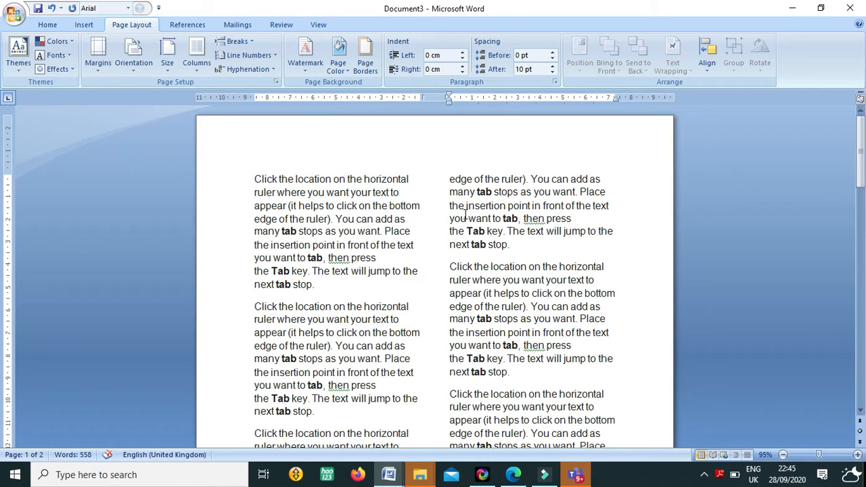
Step: Lay out the entire document text in three columns, and switch it back to a single column
key("ctrl+a")
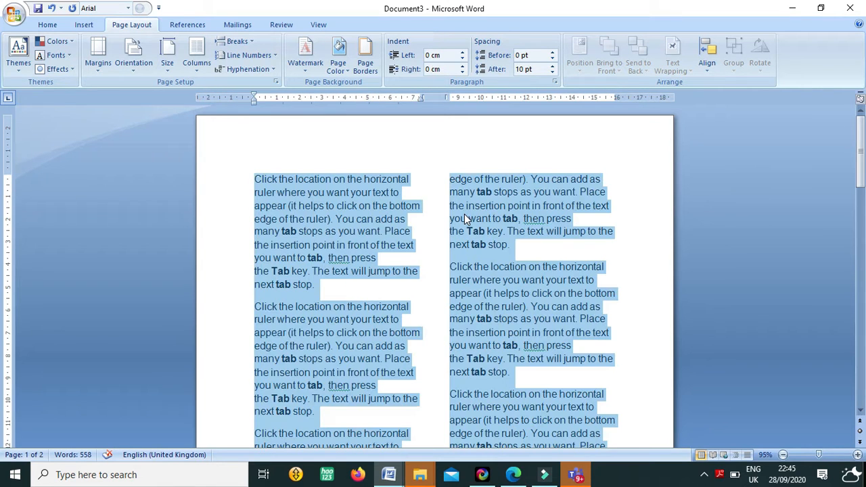
left_click(196, 53)
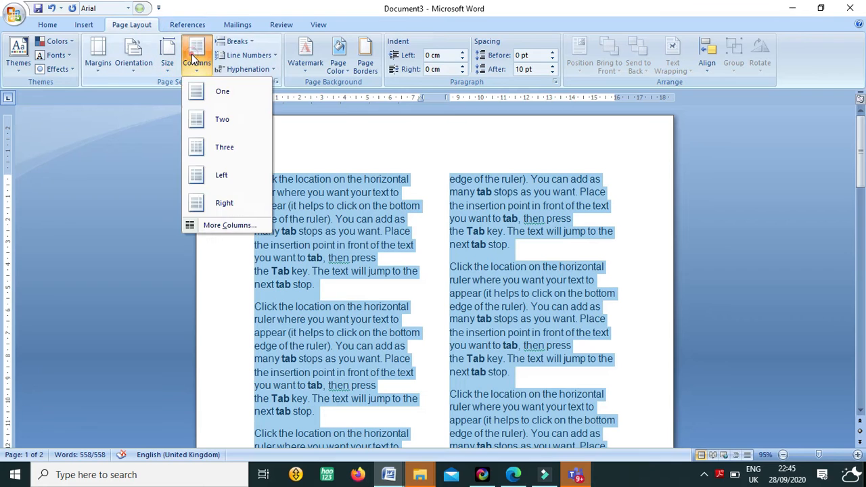
left_click(226, 147)
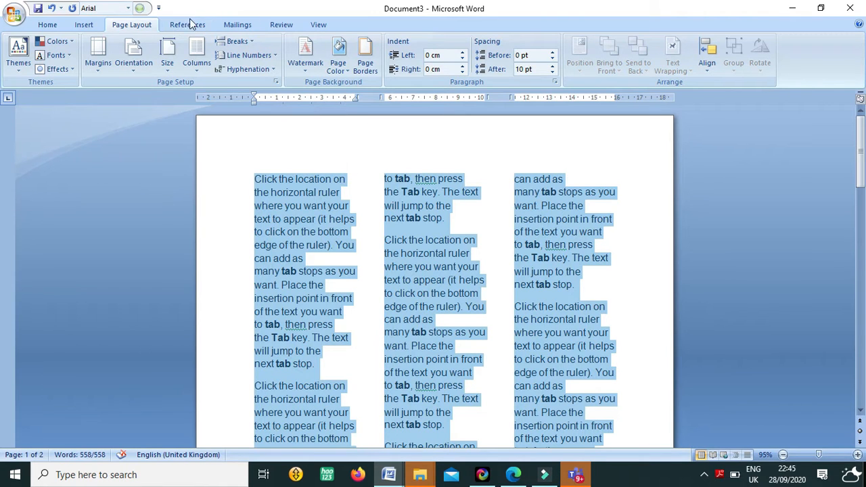
left_click(207, 47)
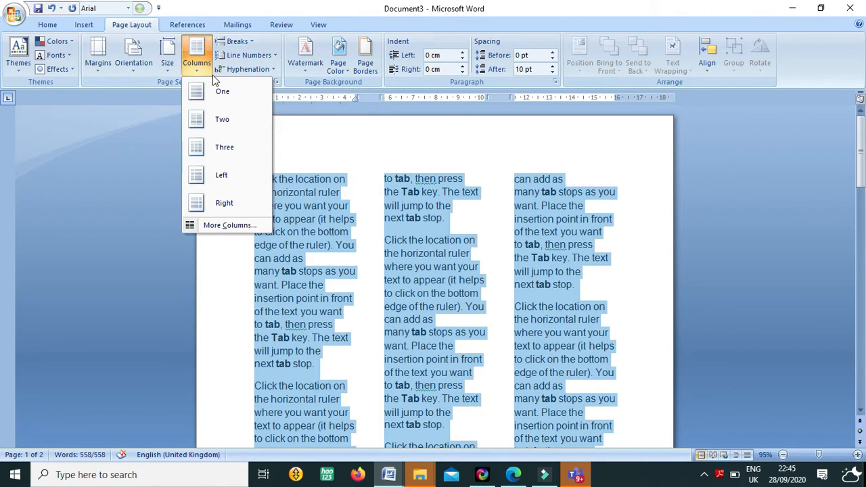
left_click(217, 94)
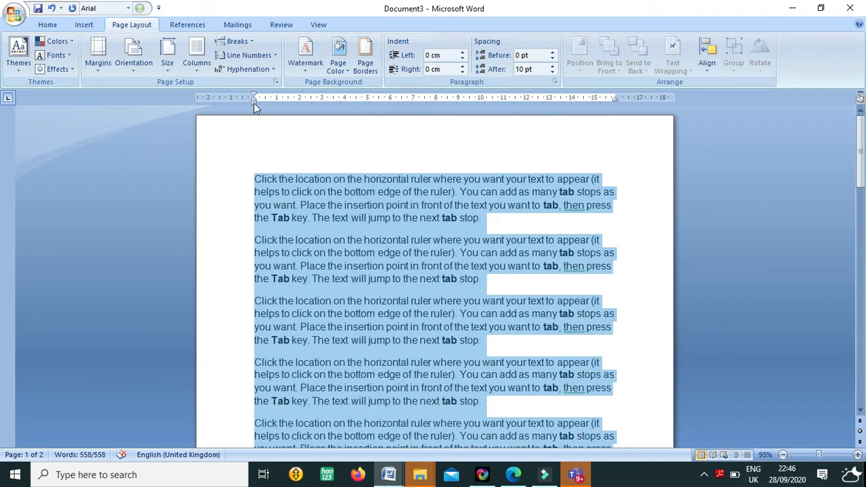
Step: Apply the two-column layout to the selected text again, and undo it
left_click(194, 70)
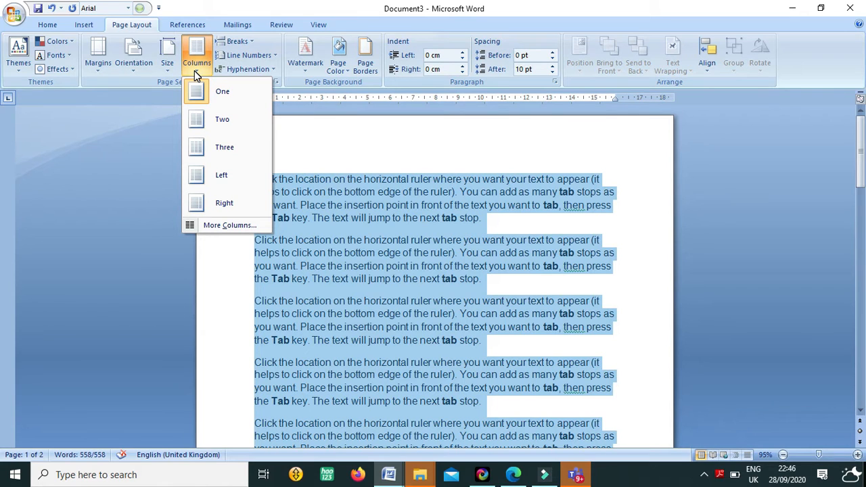
left_click(233, 128)
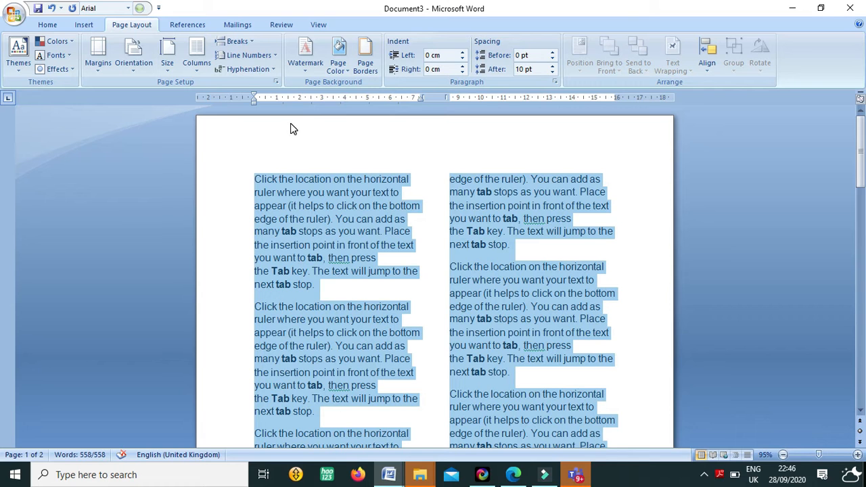
key("ctrl+z")
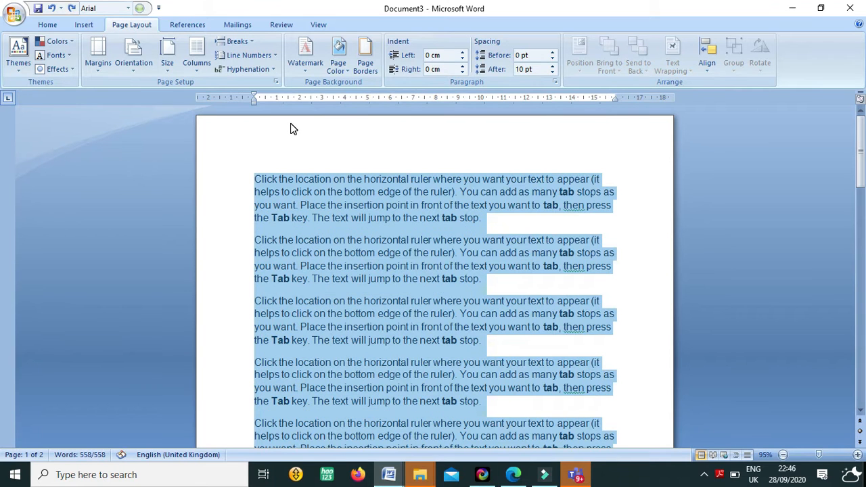
left_click(271, 160)
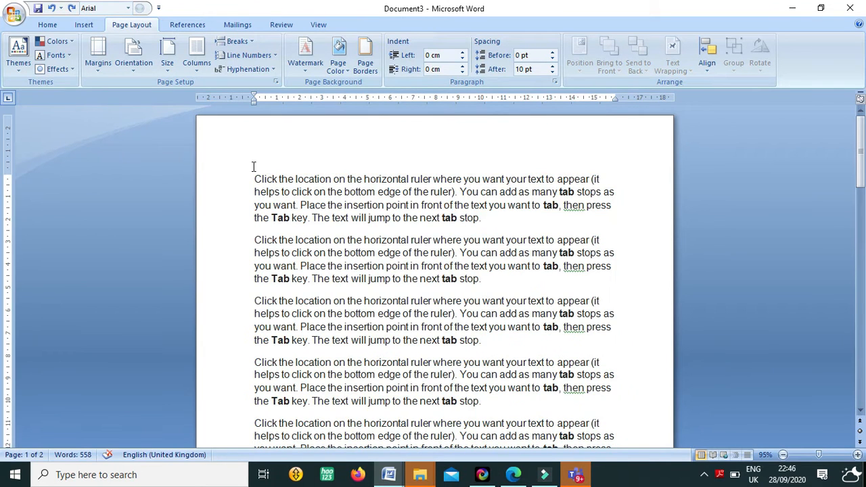
Step: Insert an empty line above the first paragraph and place the insertion point on it
left_click(255, 178)
key("Return")
key("Up")
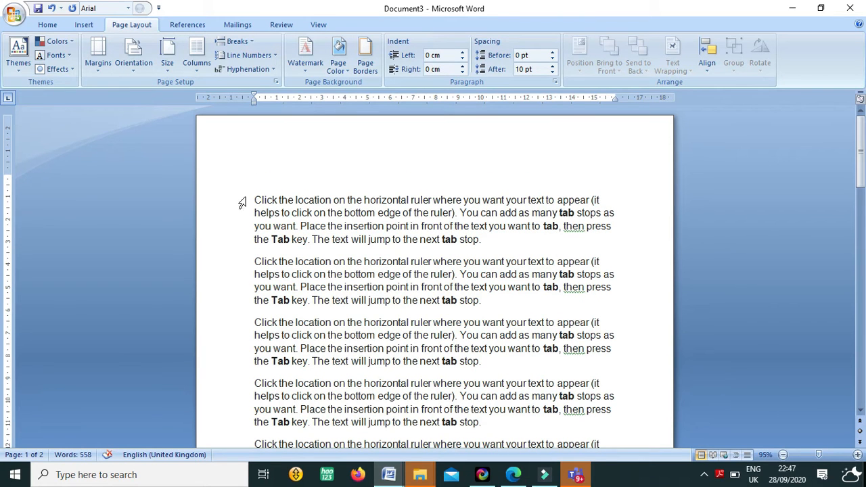
Step: Insert the built-in Alphabet header into the document
left_click(90, 23)
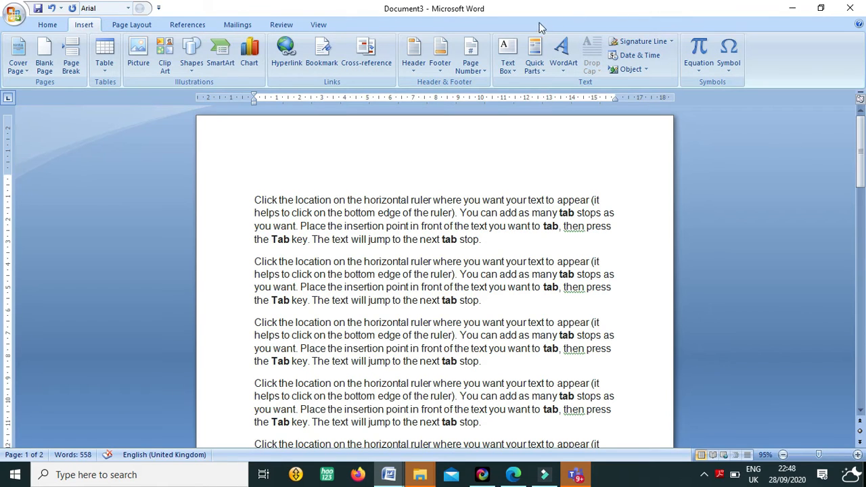
left_click(413, 59)
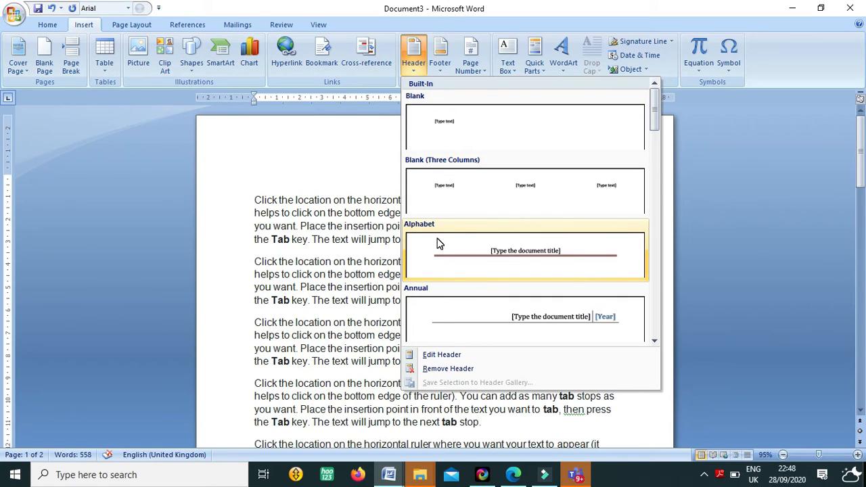
left_click(495, 252)
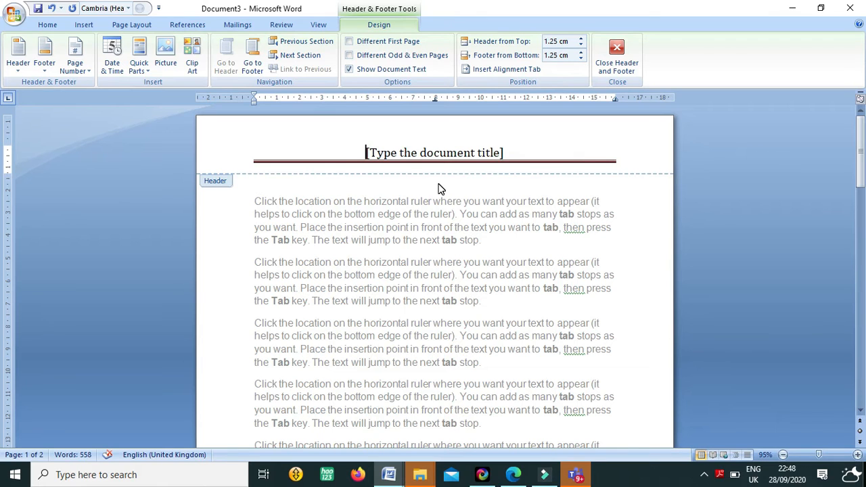
Step: Enter the header title "Walking Amazon: The Incredible Story of Ed Stafford" in front of the placeholder text
type("Wa")
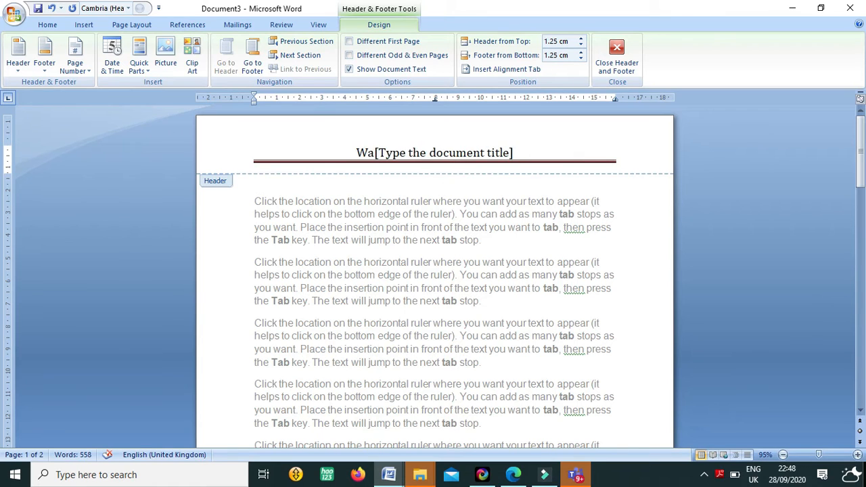
type("lkinn")
key("BackSpace")
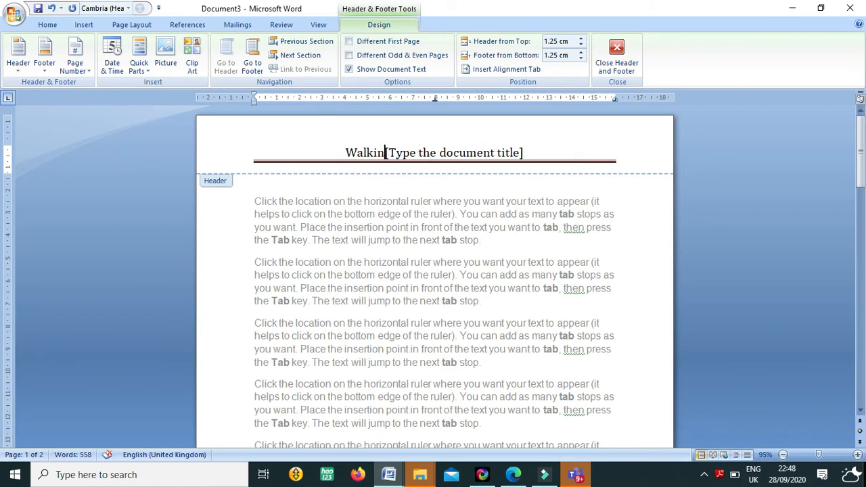
type("g A")
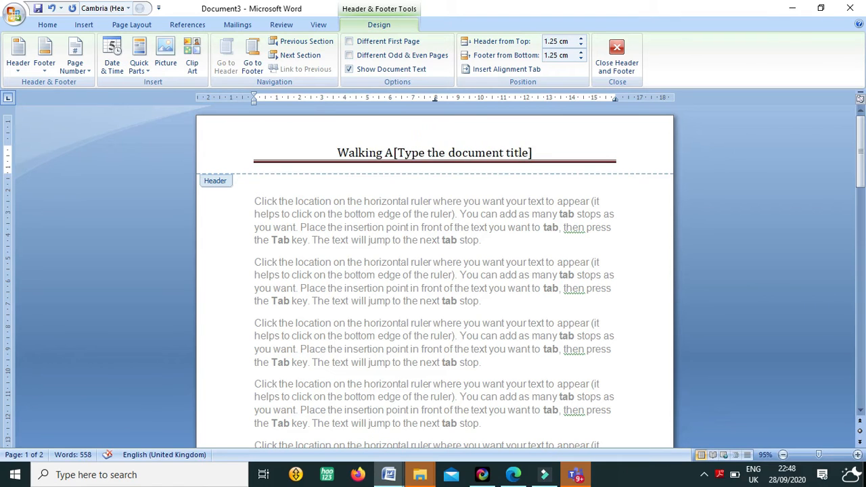
type("mazon")
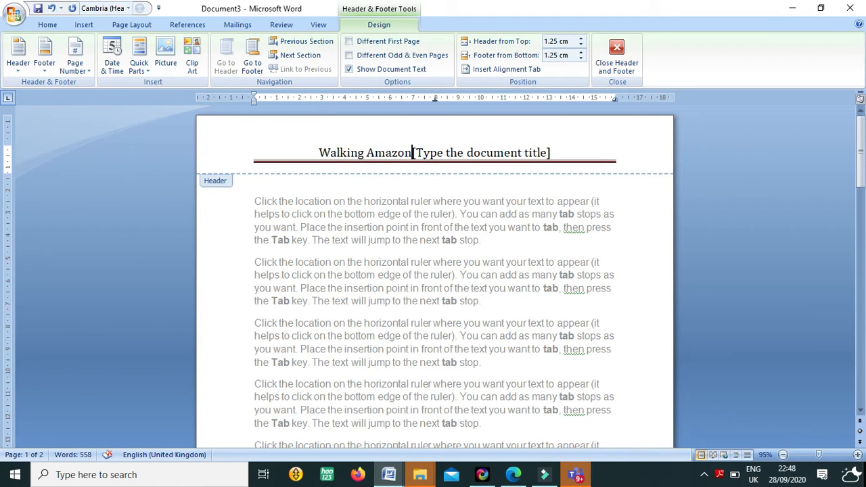
type(": The In")
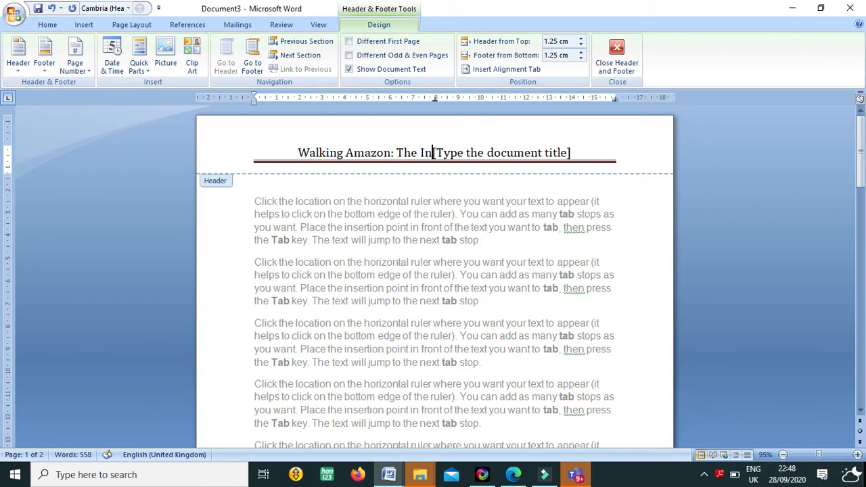
type("credi")
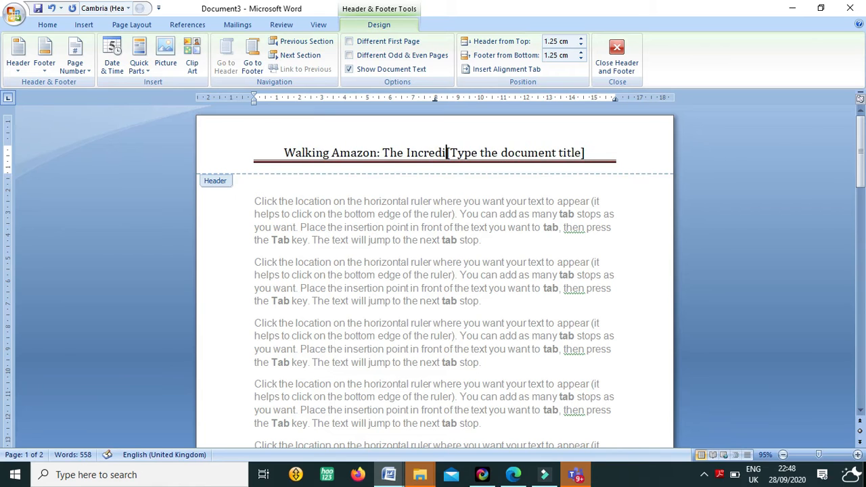
type("ble Story ")
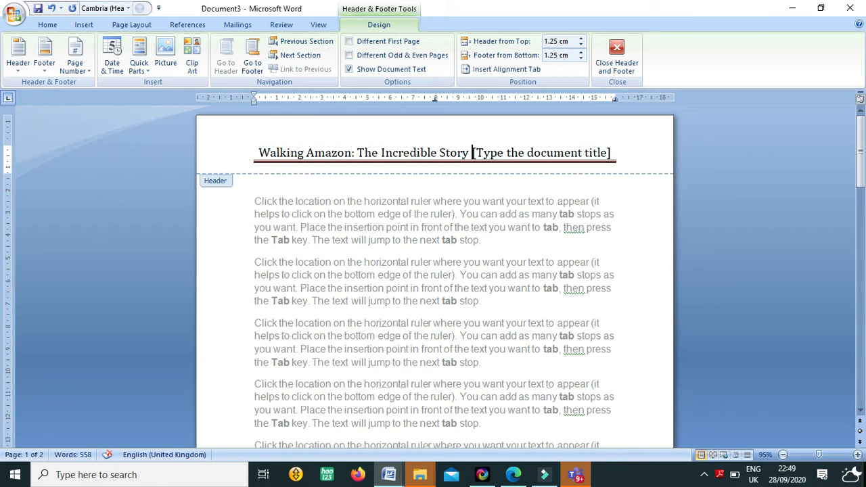
type("of")
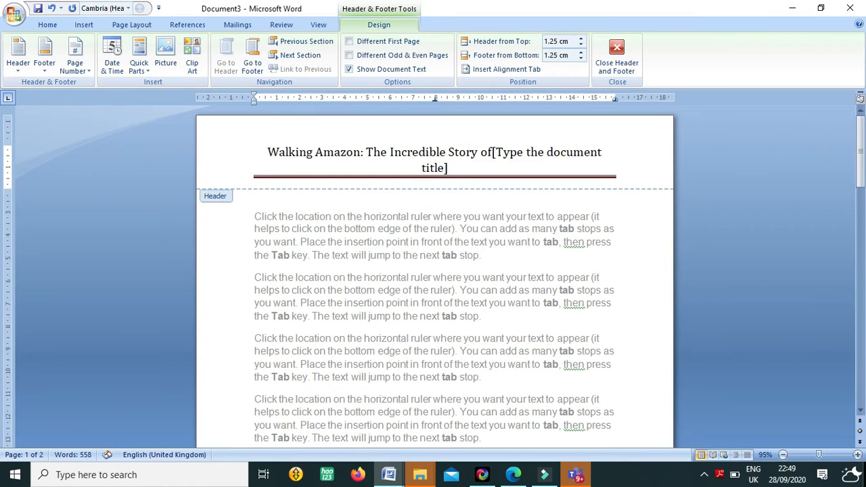
type(" Ed Staf")
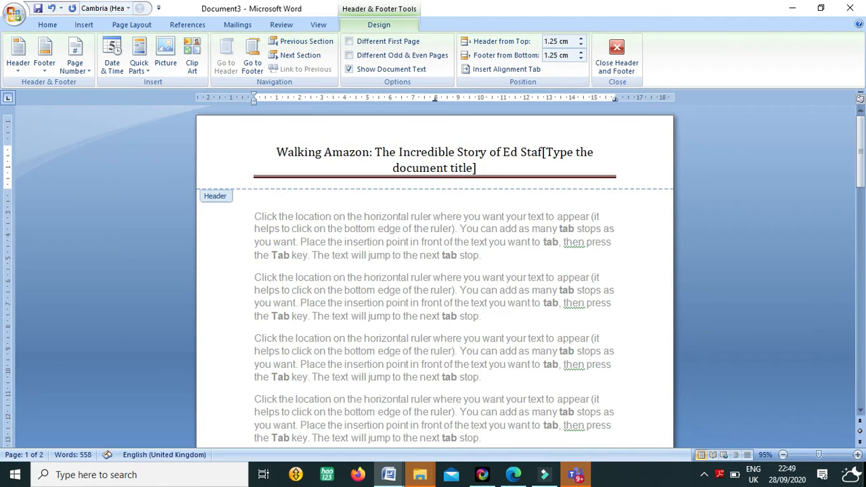
type("ford")
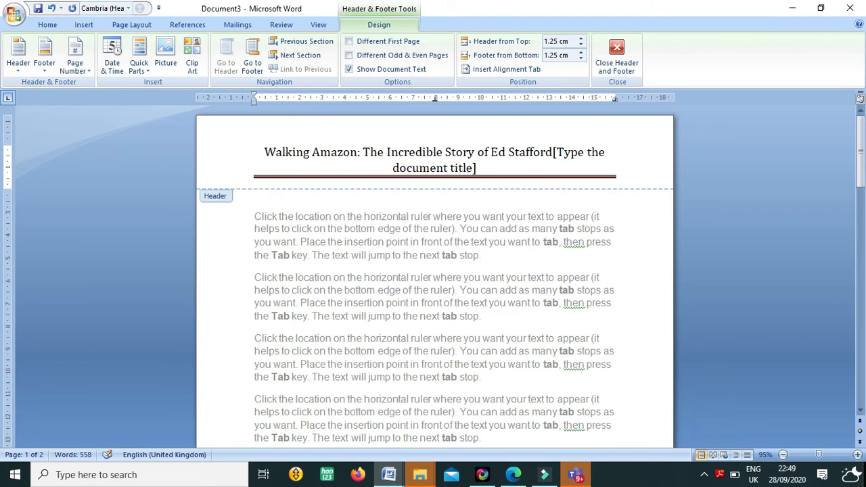
Step: Delete the document title placeholder from the header and return to the body text
left_click(554, 152)
key("Delete")
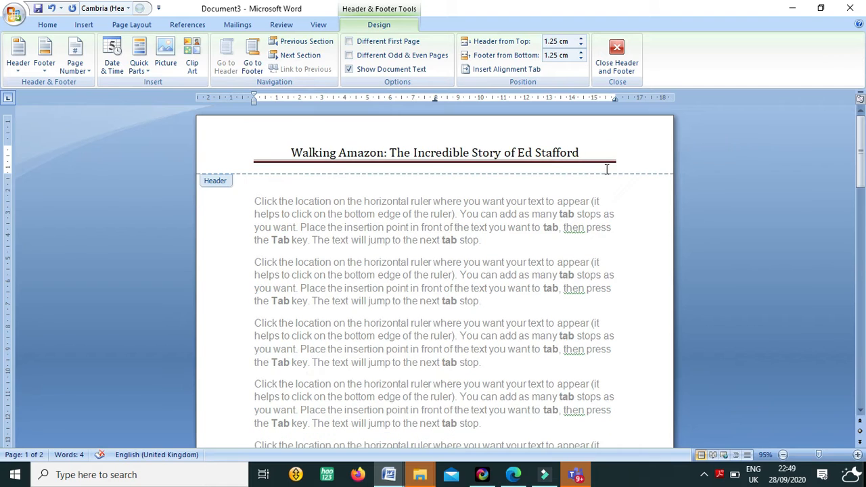
double_click(555, 191)
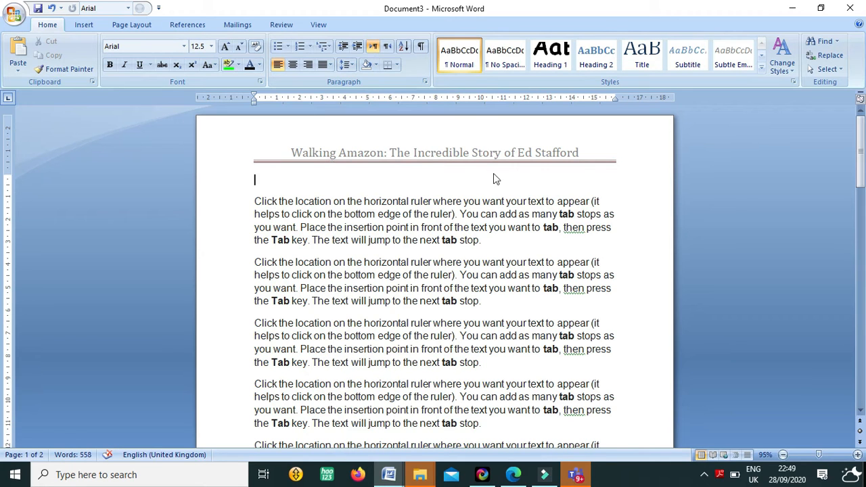
Step: Review how the header appears on both pages of the document
scroll(466, 195, "down", 10)
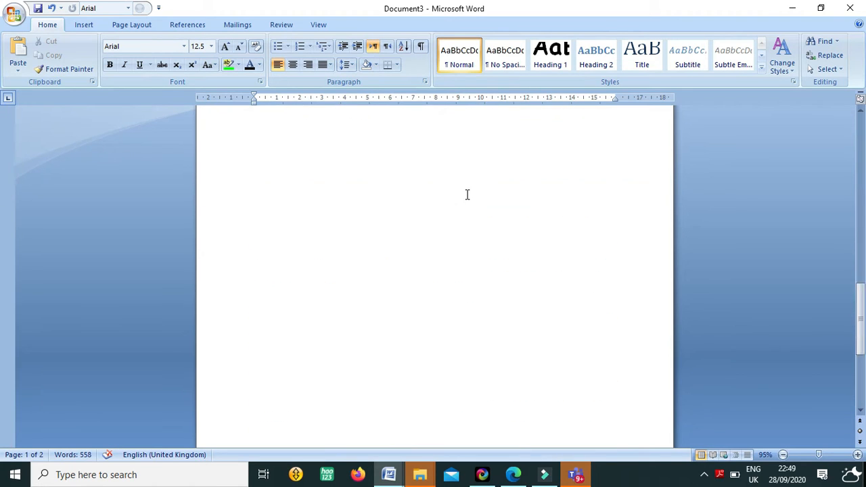
scroll(466, 194, "up", 15)
scroll(465, 195, "down", 5)
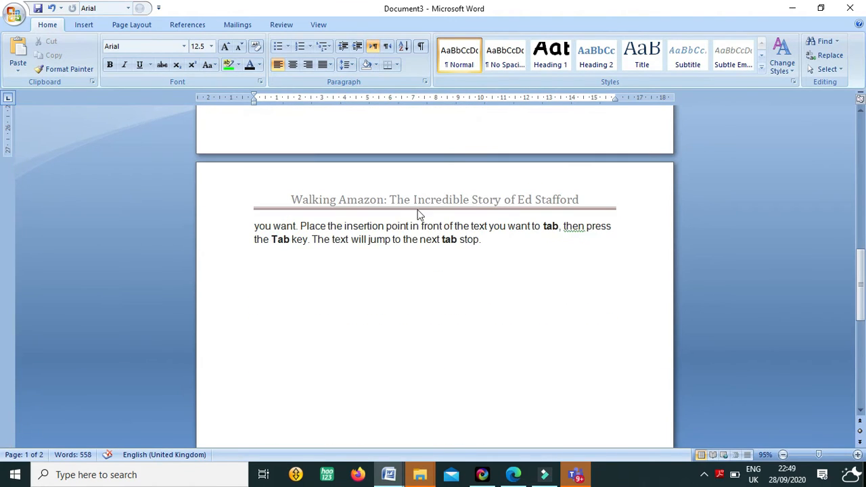
scroll(485, 215, "up", 15)
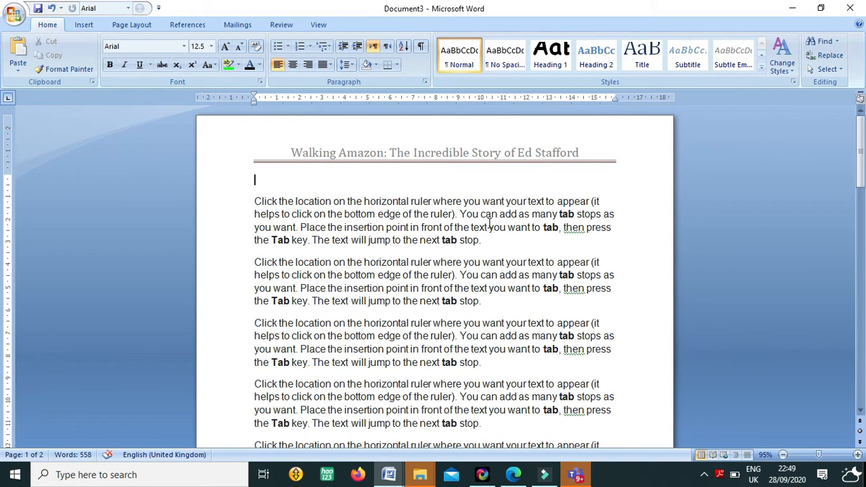
scroll(488, 225, "down", 15)
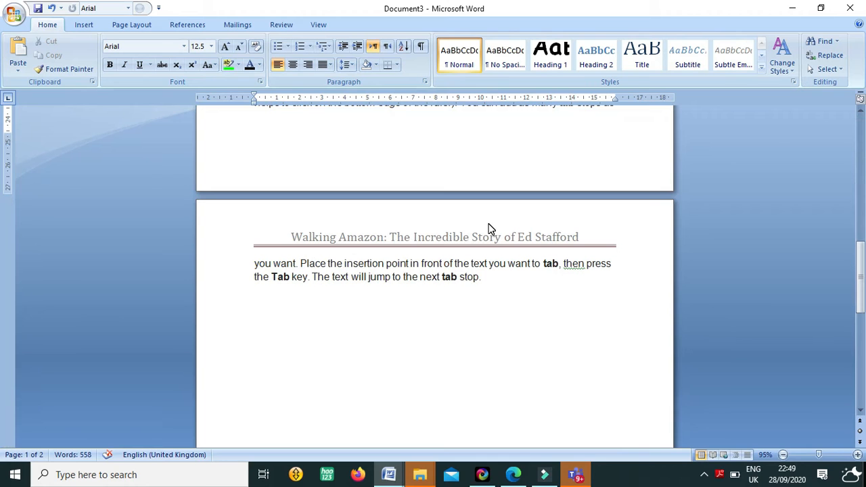
scroll(489, 228, "up", 15)
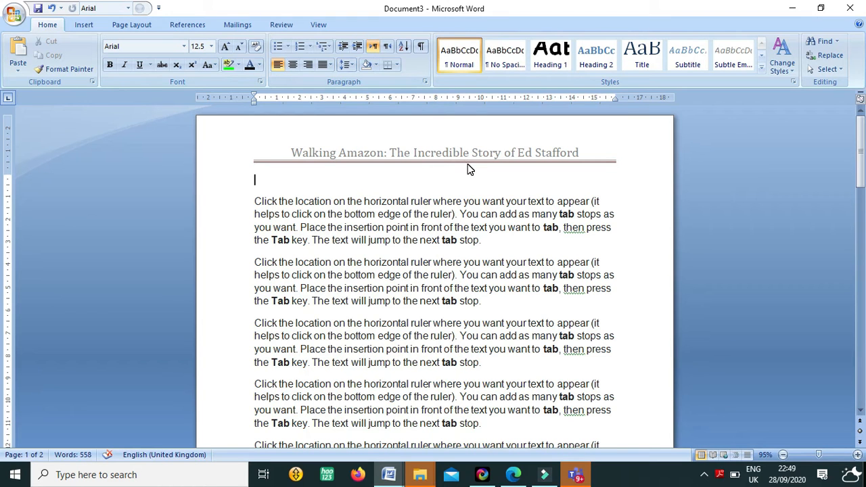
scroll(444, 199, "down", 15)
scroll(400, 212, "up", 15)
scroll(461, 169, "down", 5)
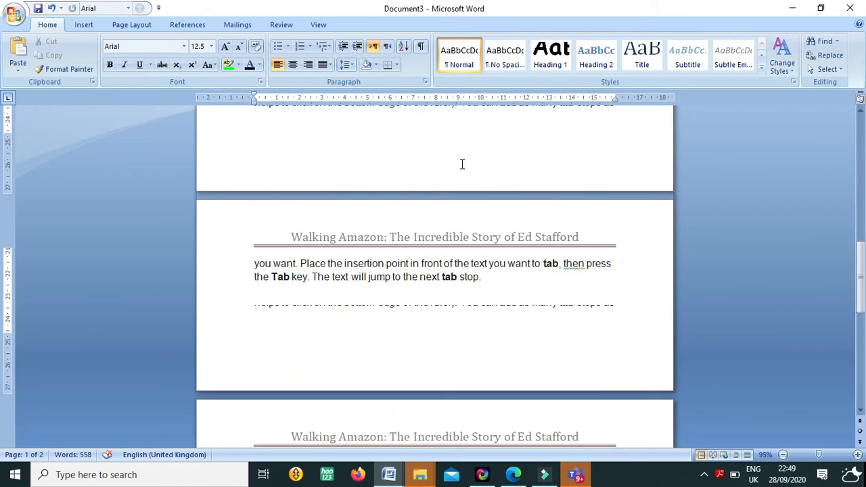
scroll(462, 164, "up", 3)
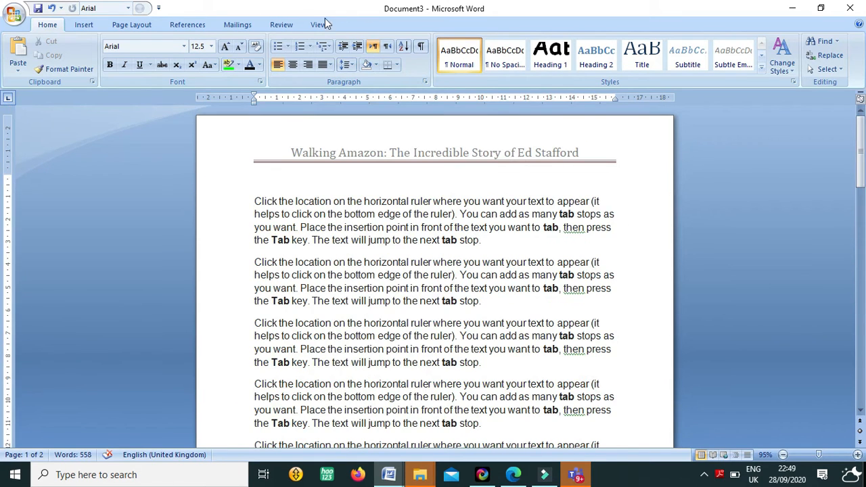
Step: Insert the built-in Alphabet footer into the document
left_click(88, 29)
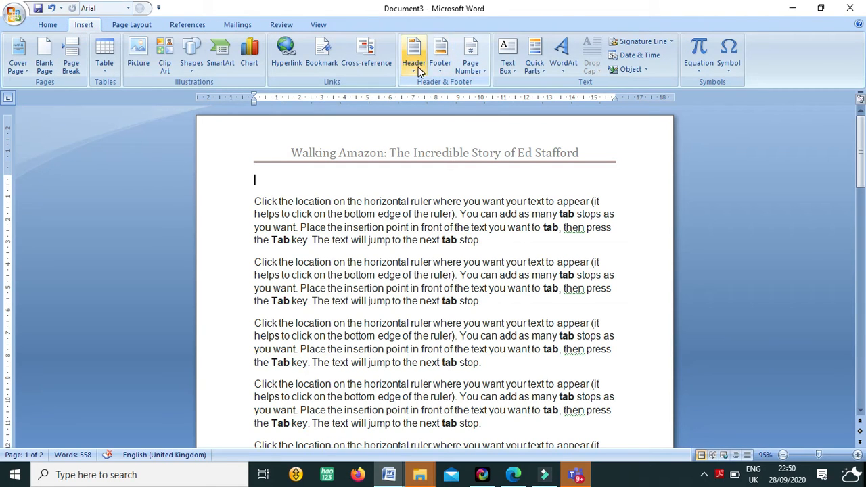
left_click(441, 68)
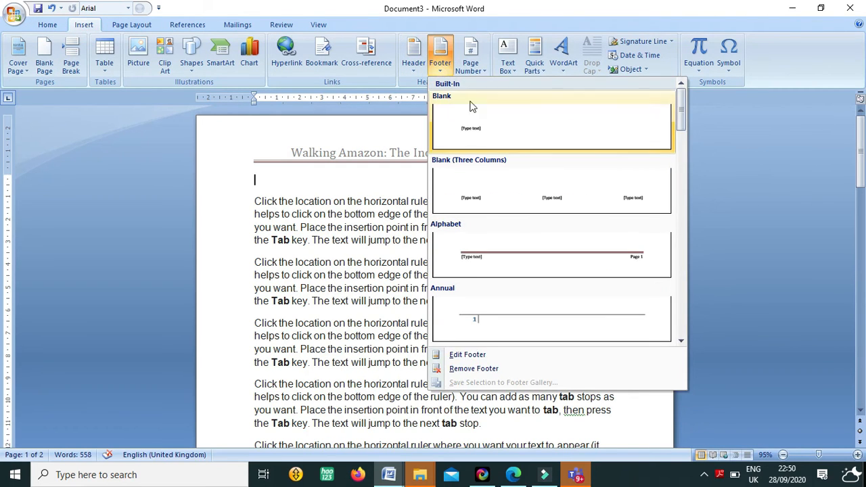
left_click(465, 254)
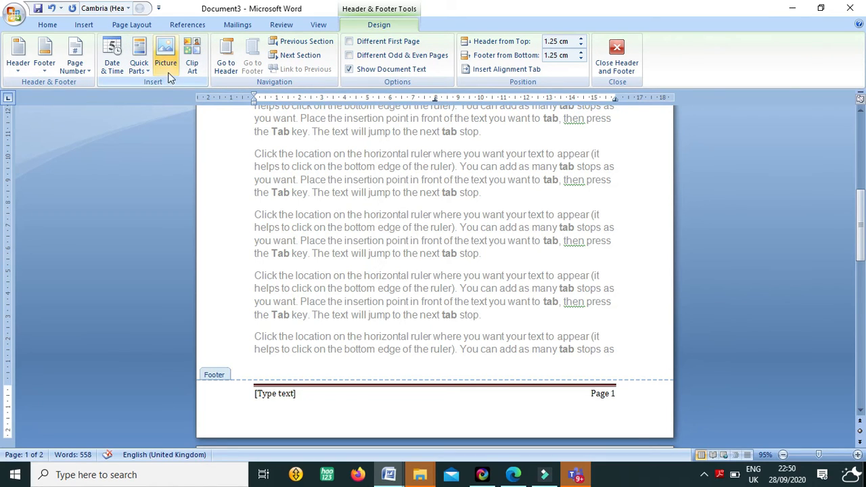
Step: Insert the date in the format "28 September 2020" into the footer and delete the "[Type text]" placeholder
left_click(115, 61)
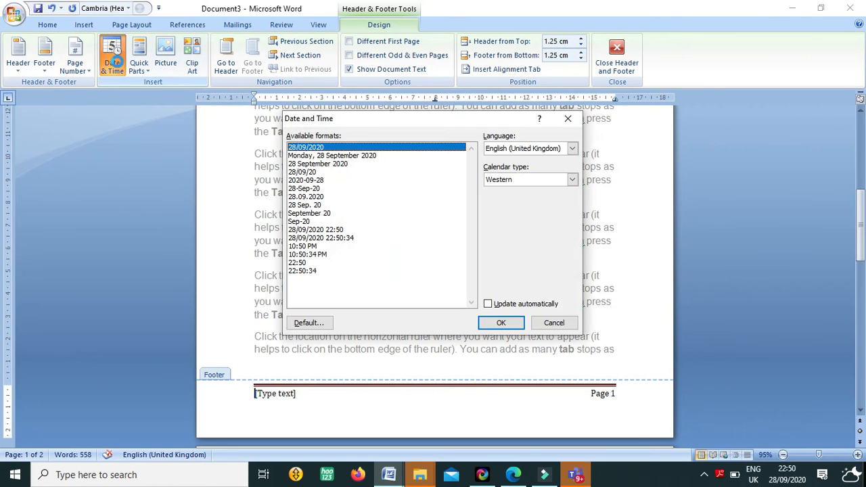
left_click(331, 172)
left_click(330, 163)
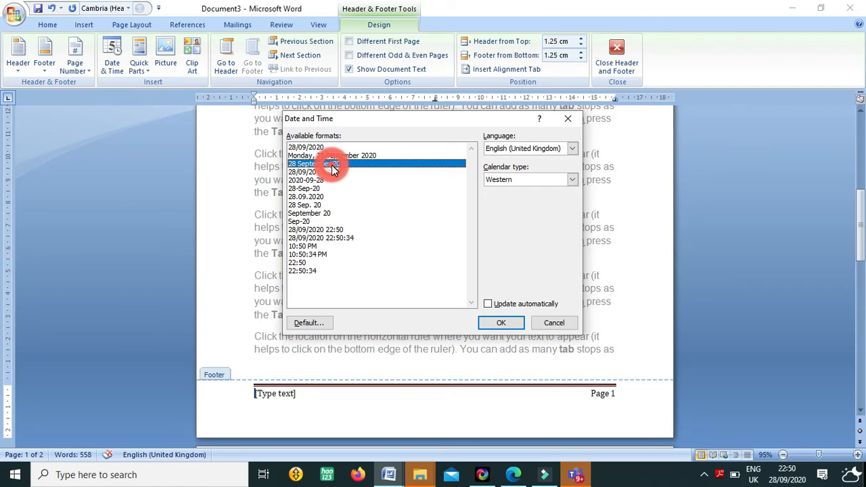
left_click(518, 328)
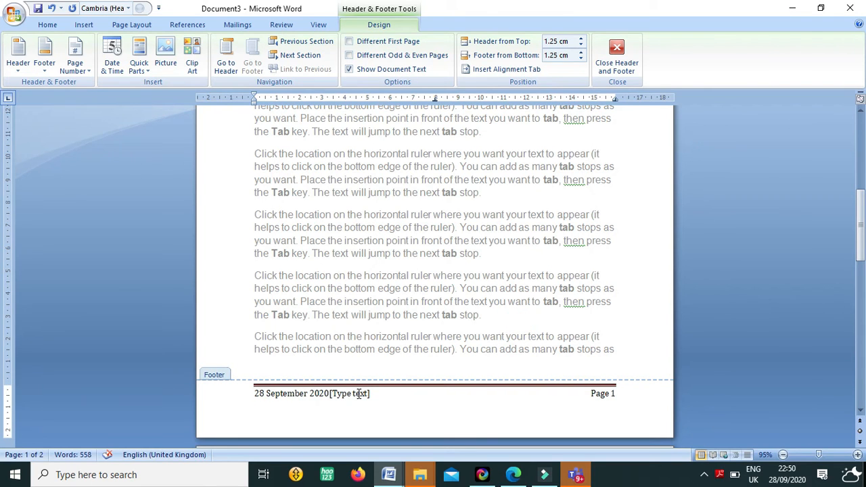
left_click(375, 396)
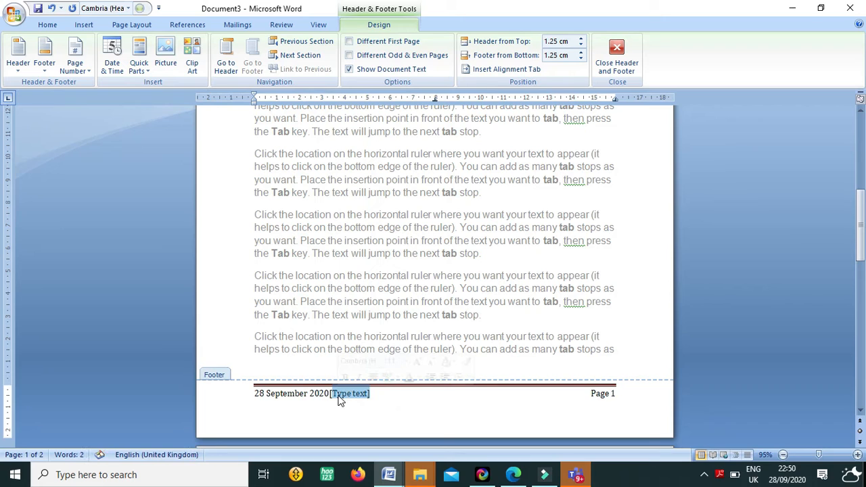
key("Delete")
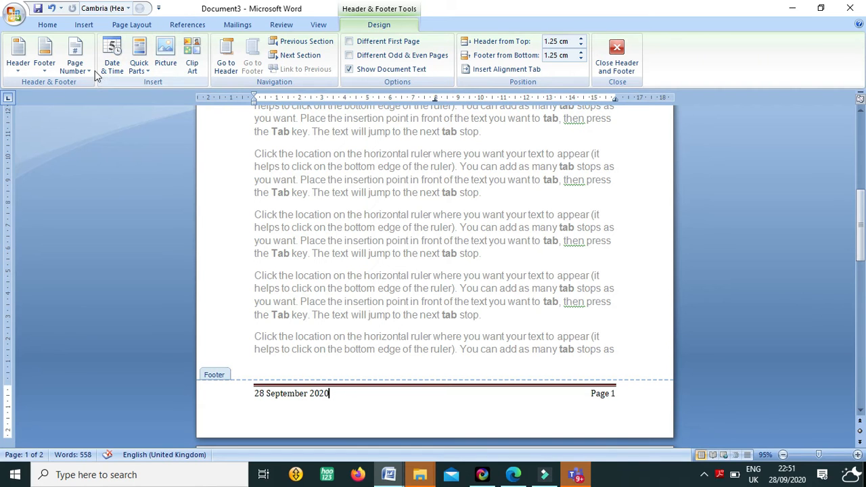
left_click(70, 68)
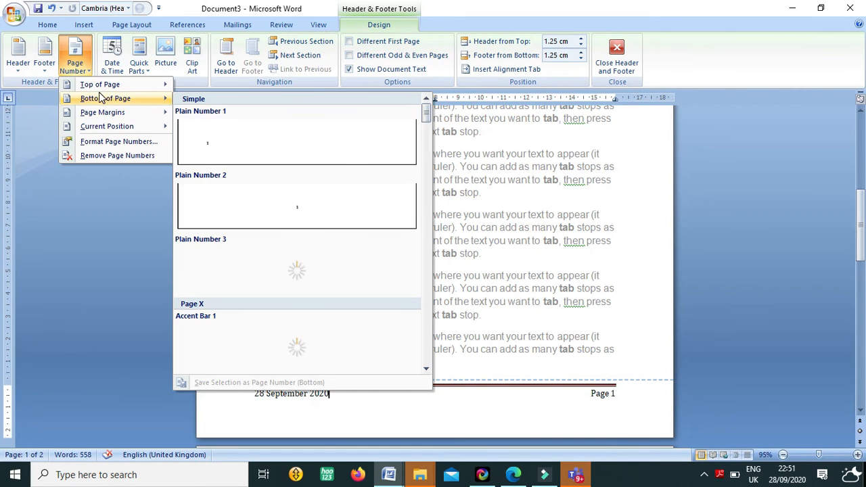
mouse_move(122, 112)
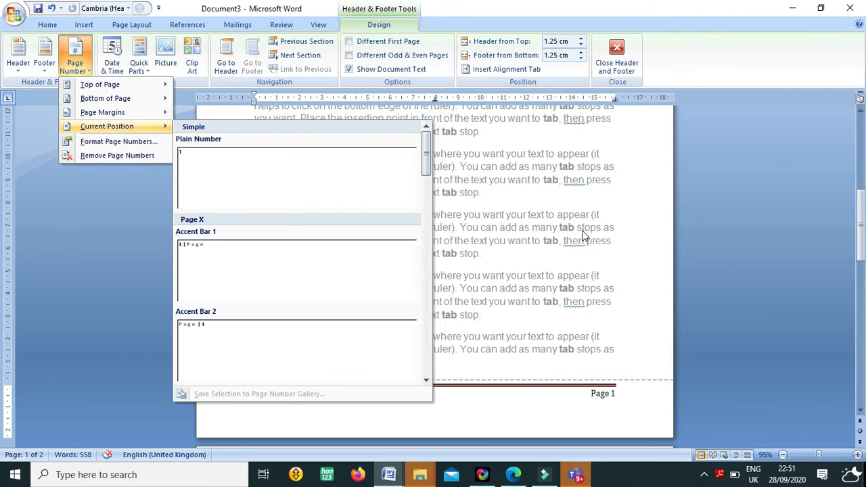
left_click(596, 404)
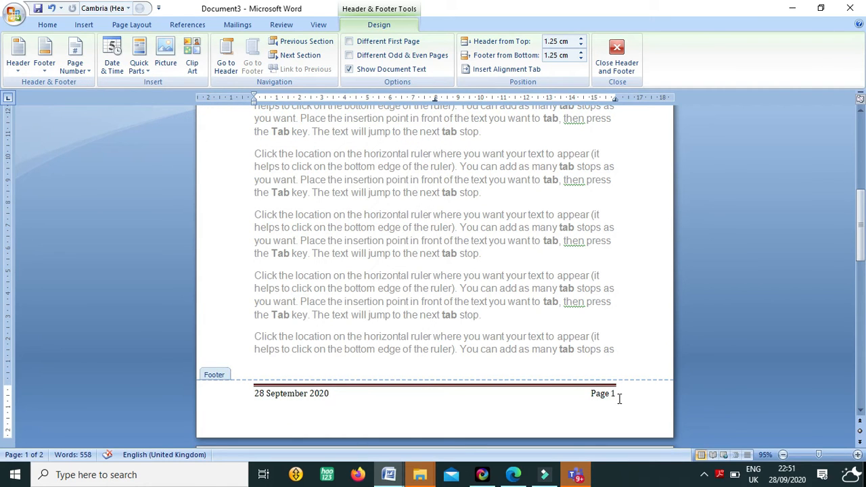
Step: Leave the footer for the empty first line of the body text, and check the header and footer on both pages
left_click(628, 230)
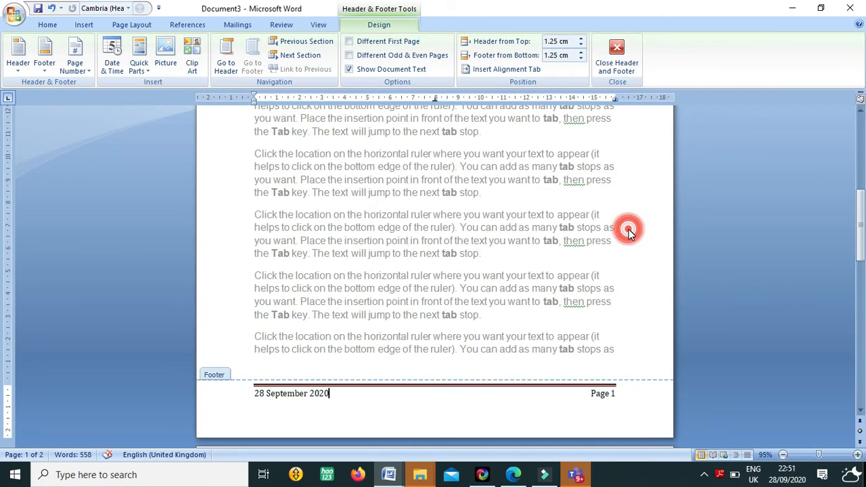
double_click(628, 230)
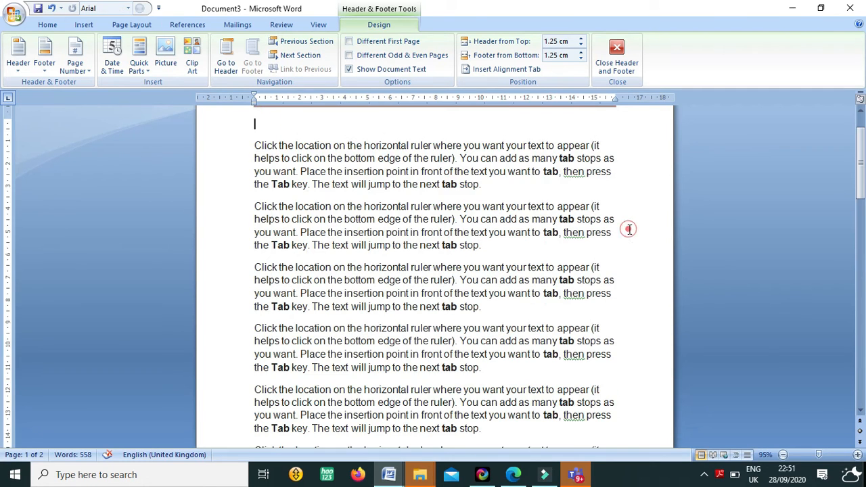
scroll(628, 230, "up", 2)
left_click(254, 166)
scroll(580, 159, "down", 10)
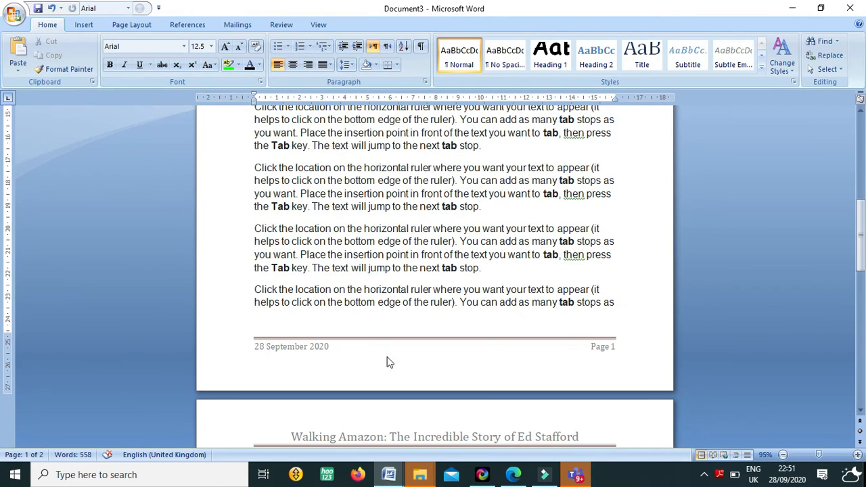
scroll(459, 360, "down", 10)
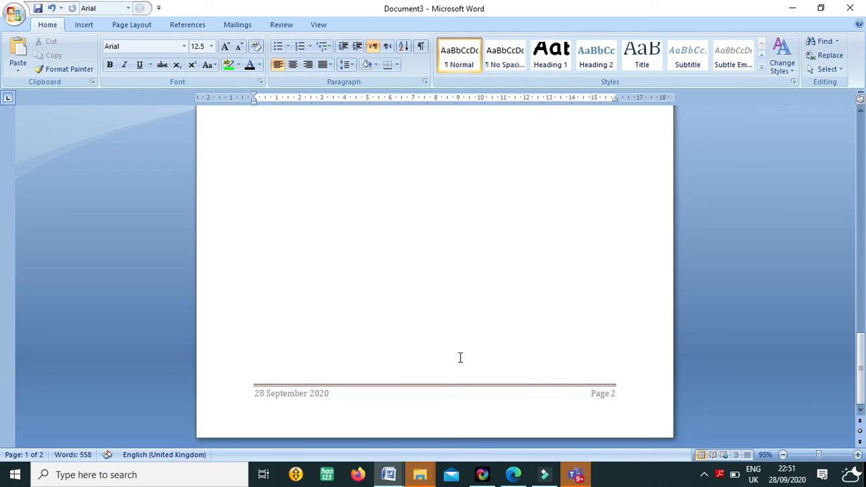
scroll(494, 309, "up", 20)
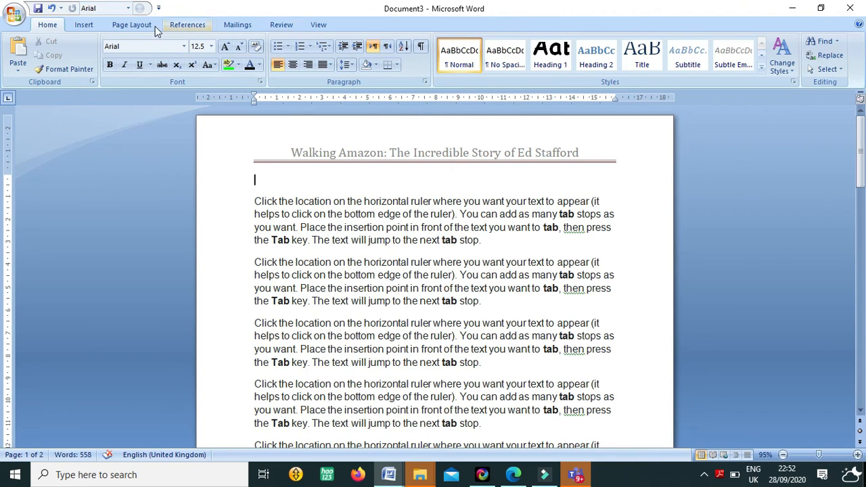
Step: Bring up the full symbol collection for the empty first line and look through the Wingdings characters
left_click(85, 26)
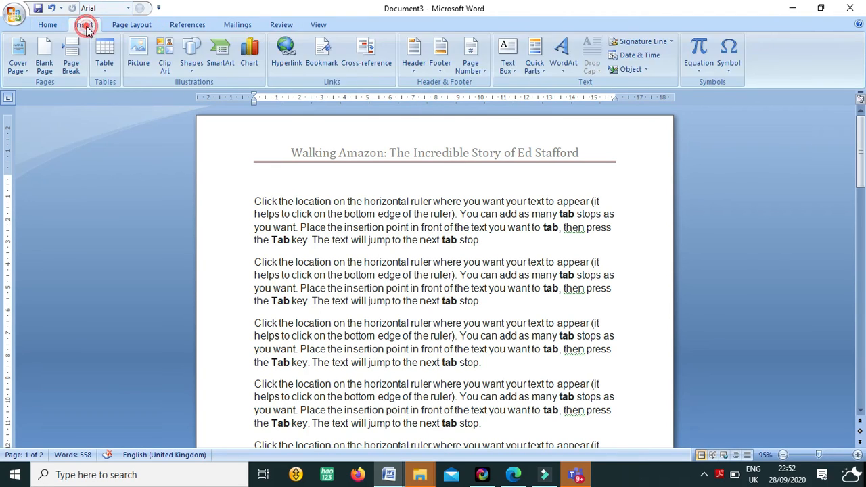
left_click(732, 66)
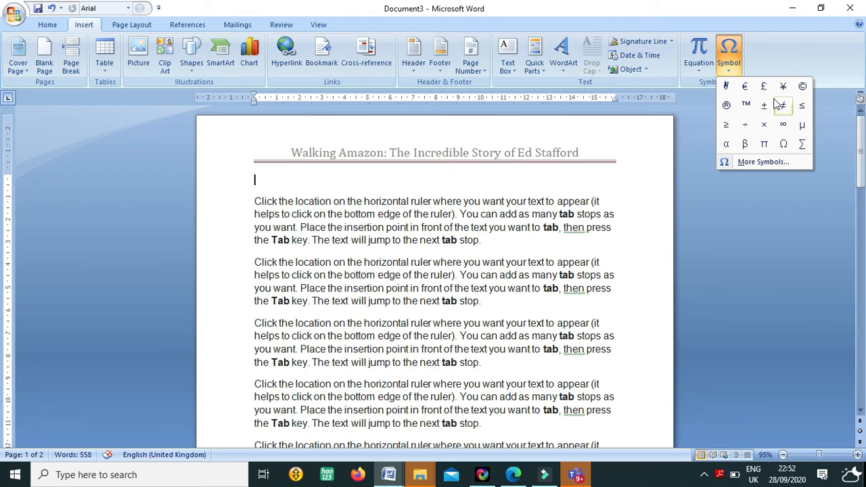
left_click(764, 162)
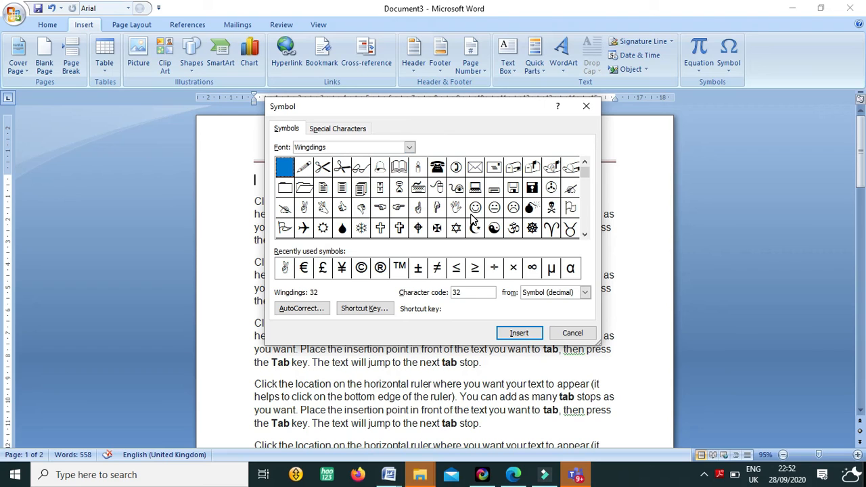
left_click_drag(585, 174, 587, 200)
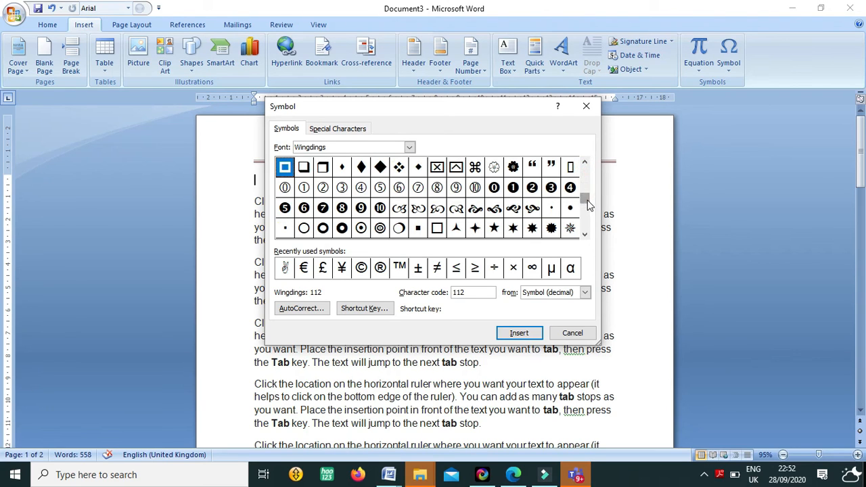
left_click(585, 235)
left_click(585, 235)
left_click(584, 235)
left_click(584, 234)
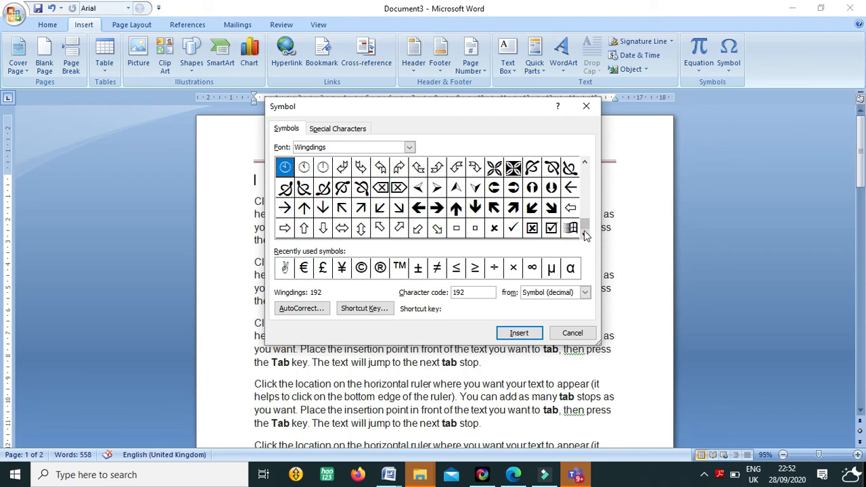
left_click(582, 173)
left_click(582, 173)
left_click(582, 172)
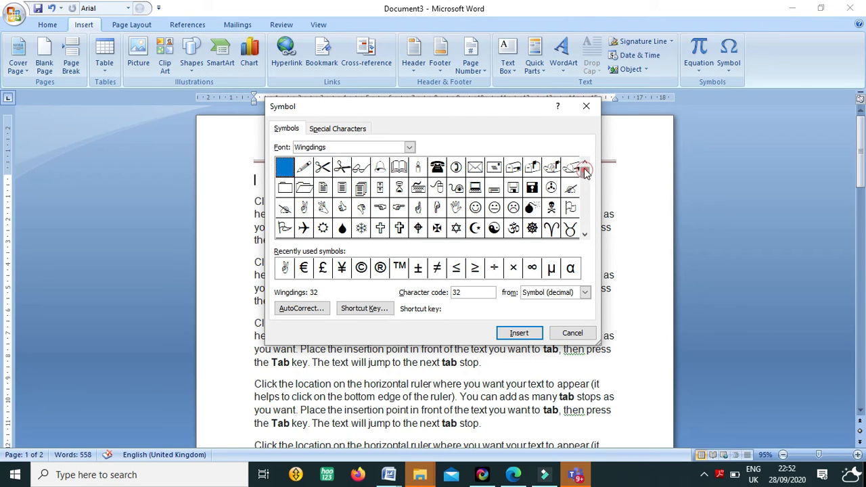
Step: Look through the fonts available for symbols, keeping Wingdings as the chosen font
left_click(410, 147)
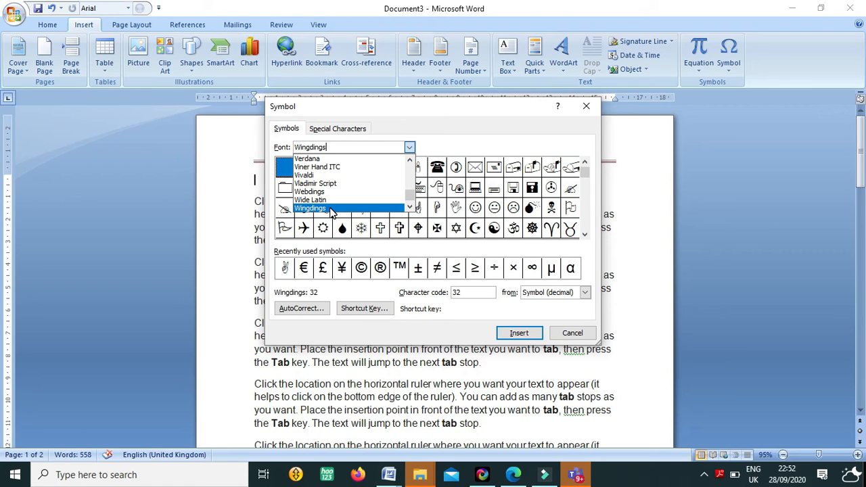
left_click(331, 209)
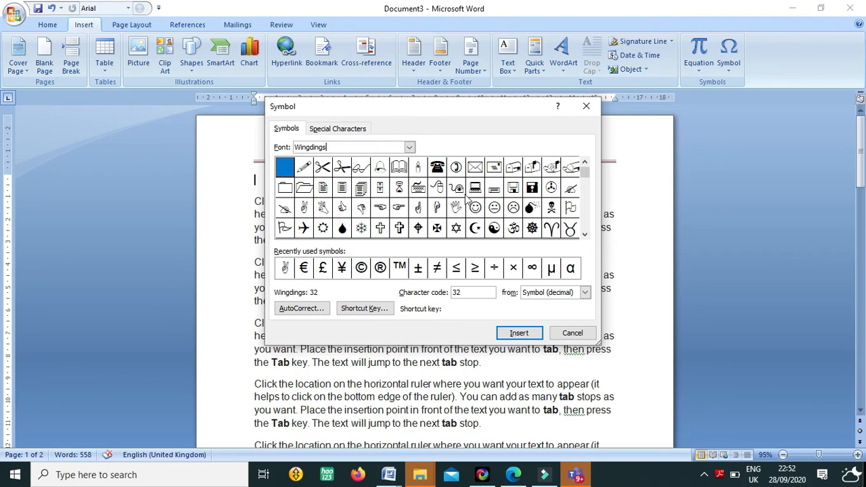
left_click(410, 148)
scroll(370, 186, "up", 10)
scroll(371, 187, "down", 6)
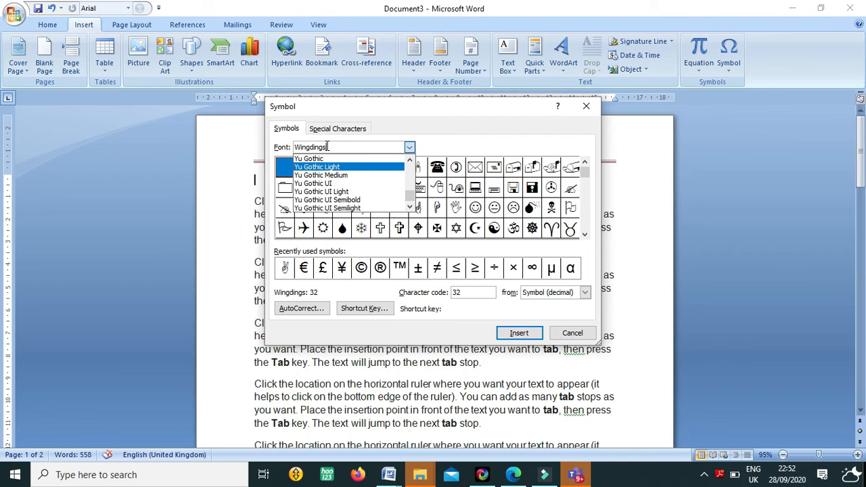
left_click(483, 140)
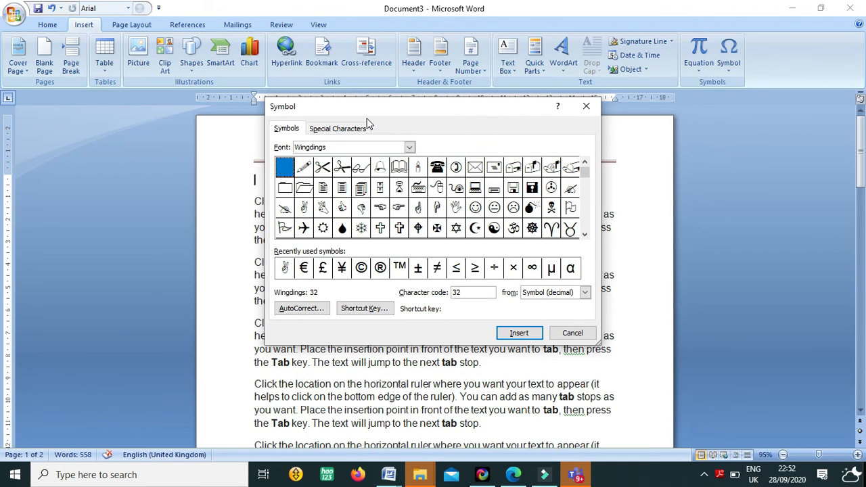
Step: Review the list of special characters and return to the Wingdings symbols
left_click(340, 128)
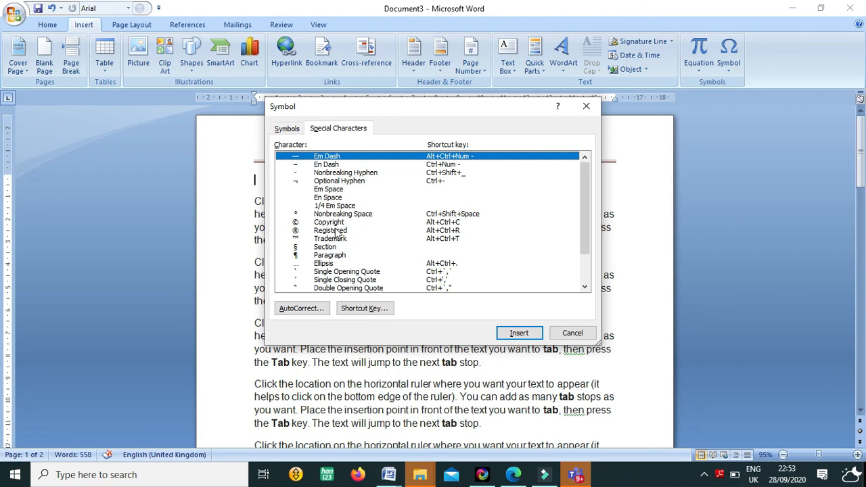
scroll(390, 213, "down", 2)
scroll(392, 209, "up", 2)
left_click(287, 129)
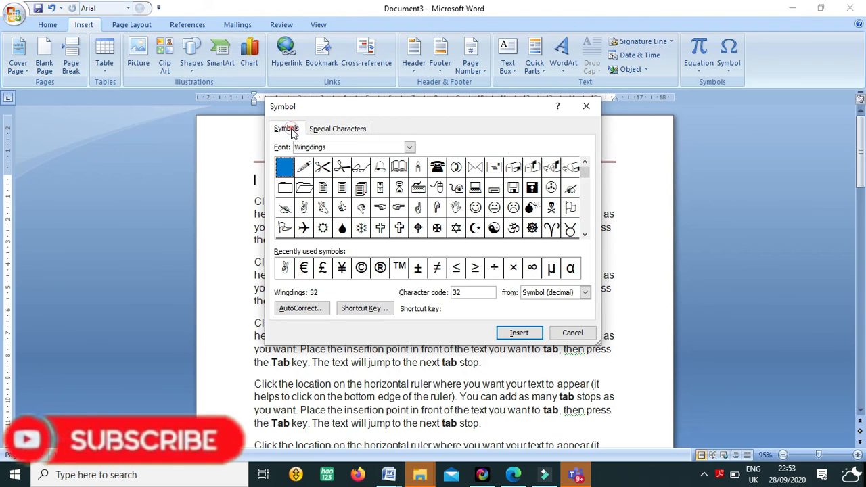
Step: Insert the Wingdings star and crescent symbol, character code 90, on the empty first line of the body text
left_click(474, 231)
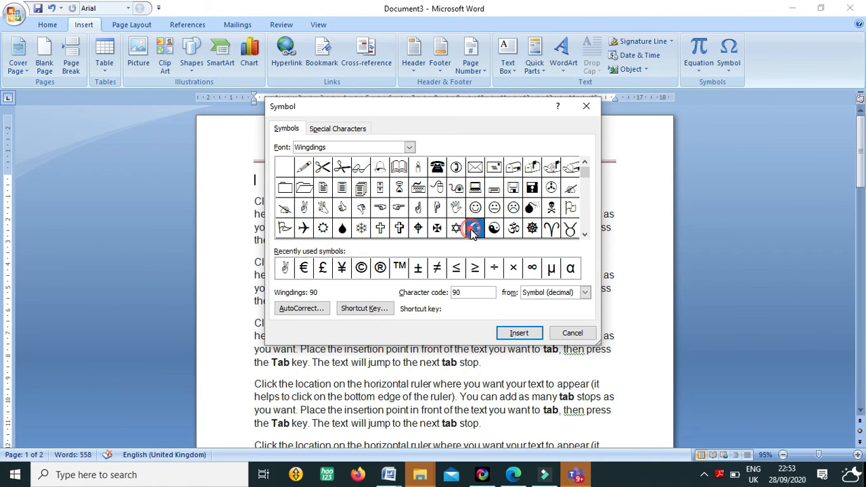
left_click(509, 333)
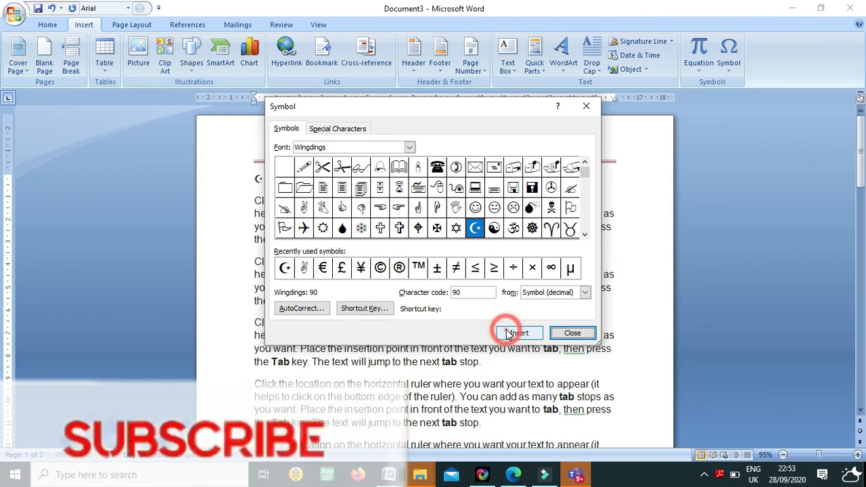
left_click(572, 333)
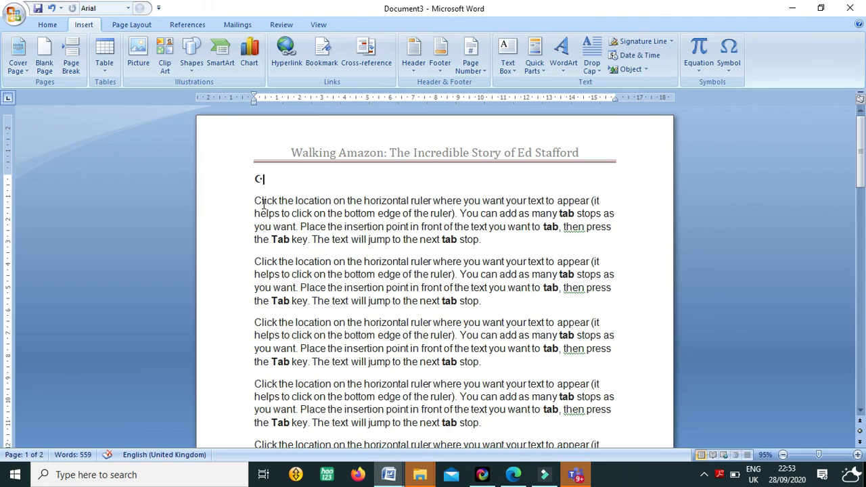
Step: Join the first body paragraph to the line above so its text directly follows the crescent symbol
double_click(259, 178)
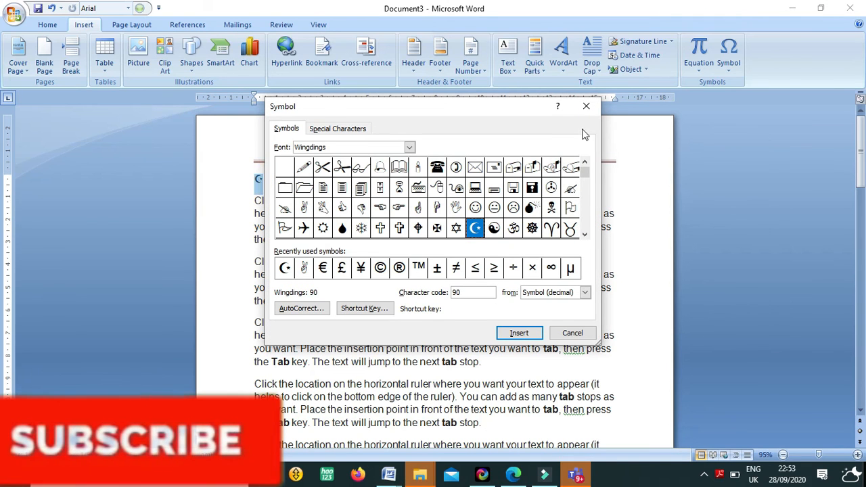
left_click(585, 106)
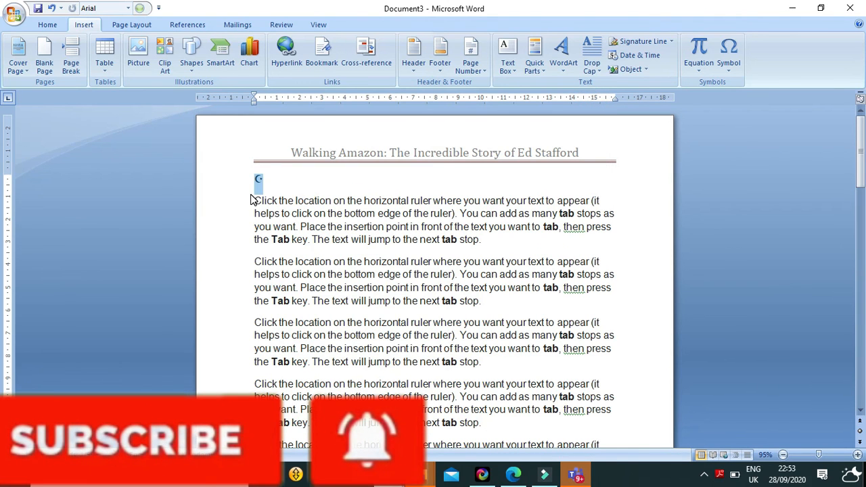
left_click(258, 200)
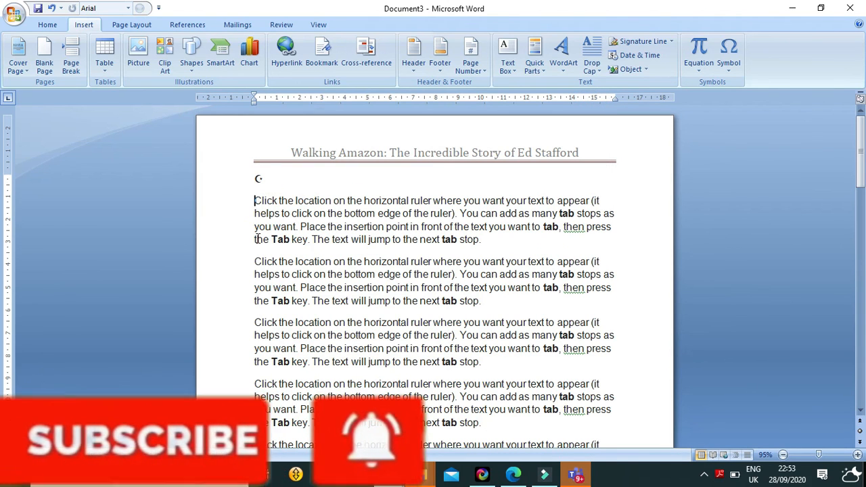
key("BackSpace")
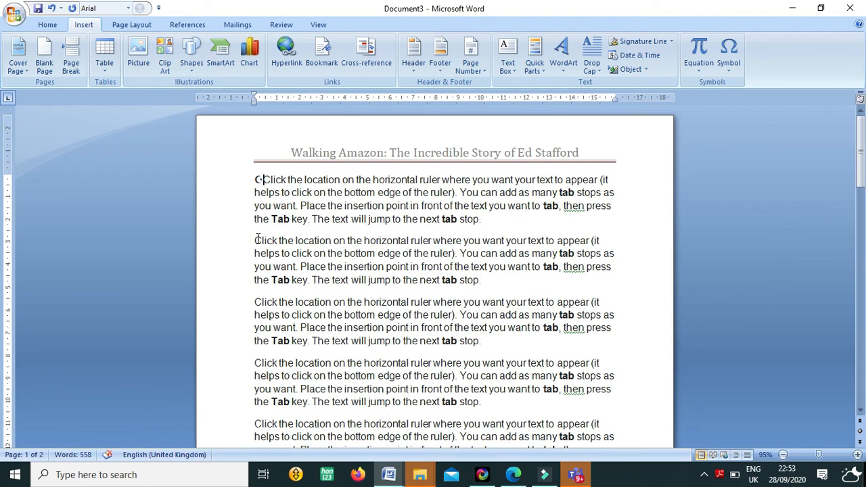